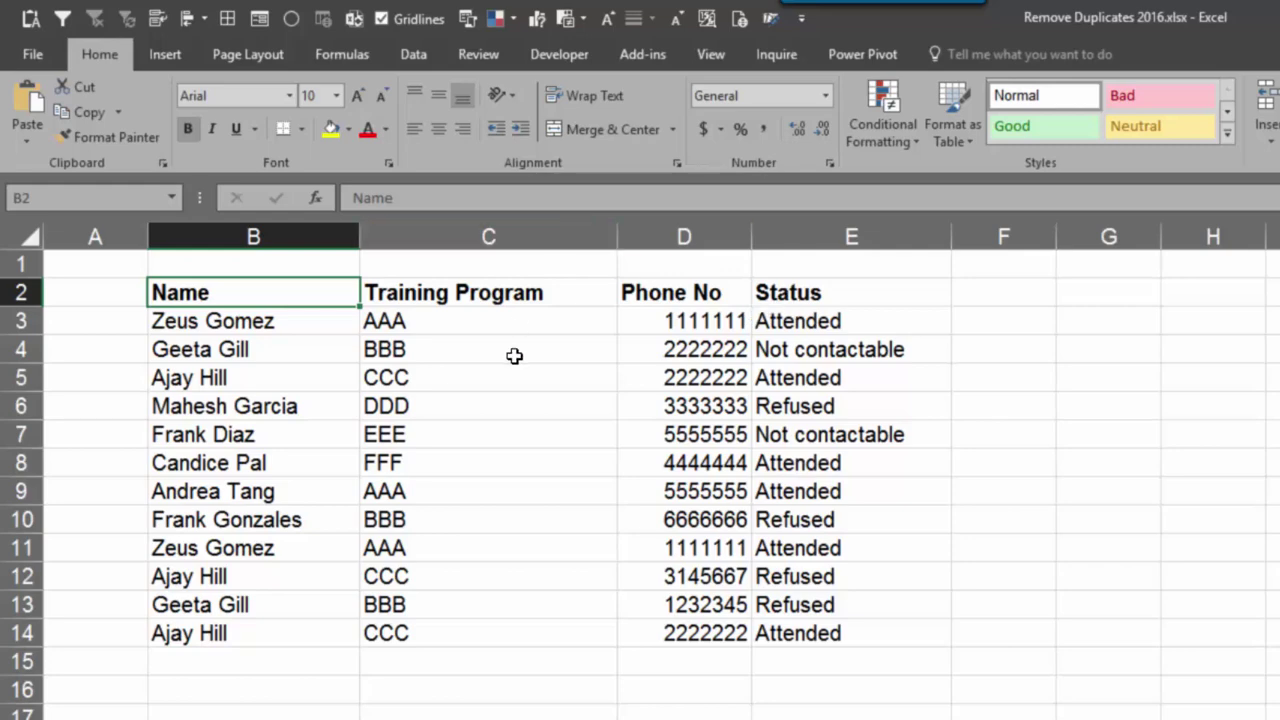
{"action": "left_click", "coordinate": [509, 406]}
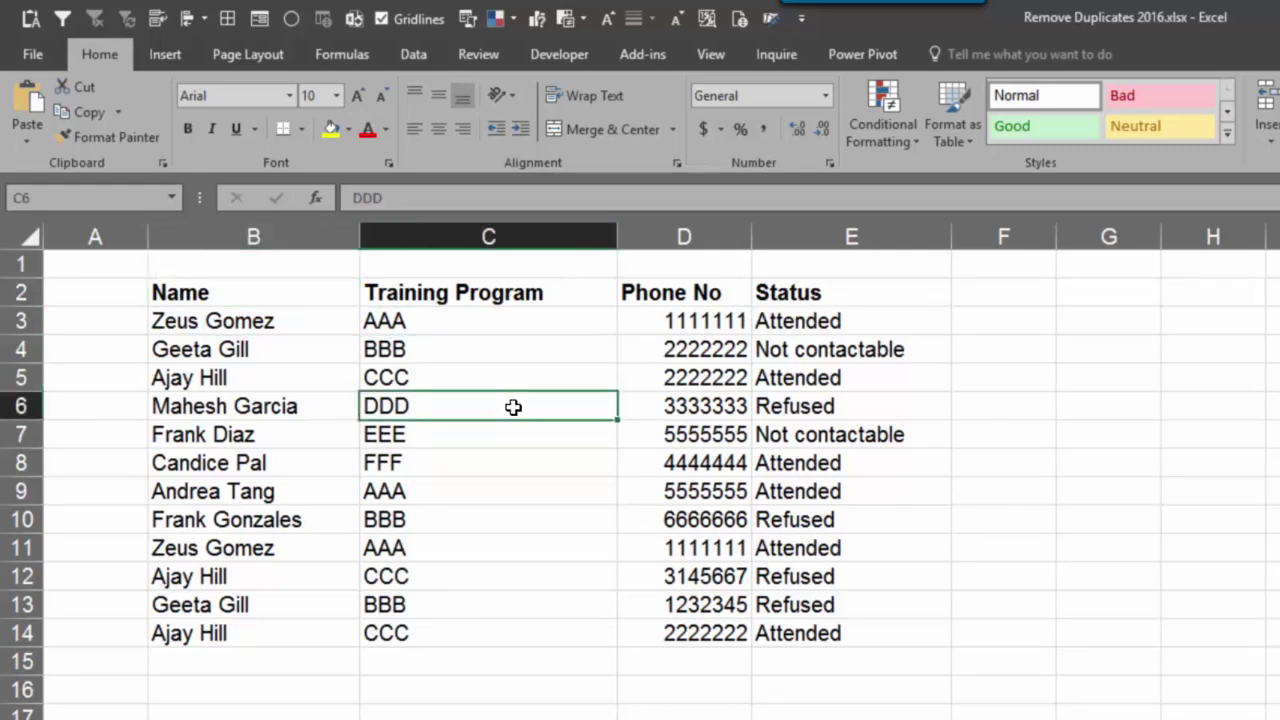
{"action": "key", "text": "ctrl+a"}
{"action": "left_click", "coordinate": [420, 56]}
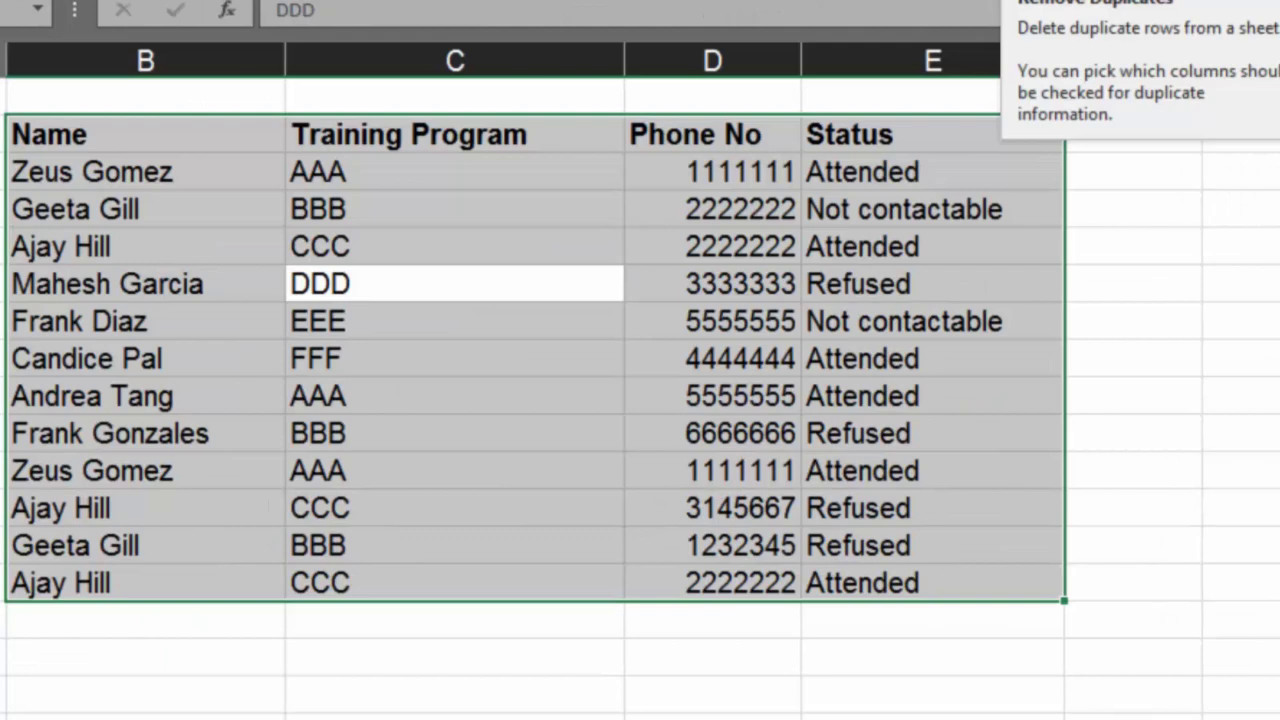
{"action": "left_click", "coordinate": [995, 2]}
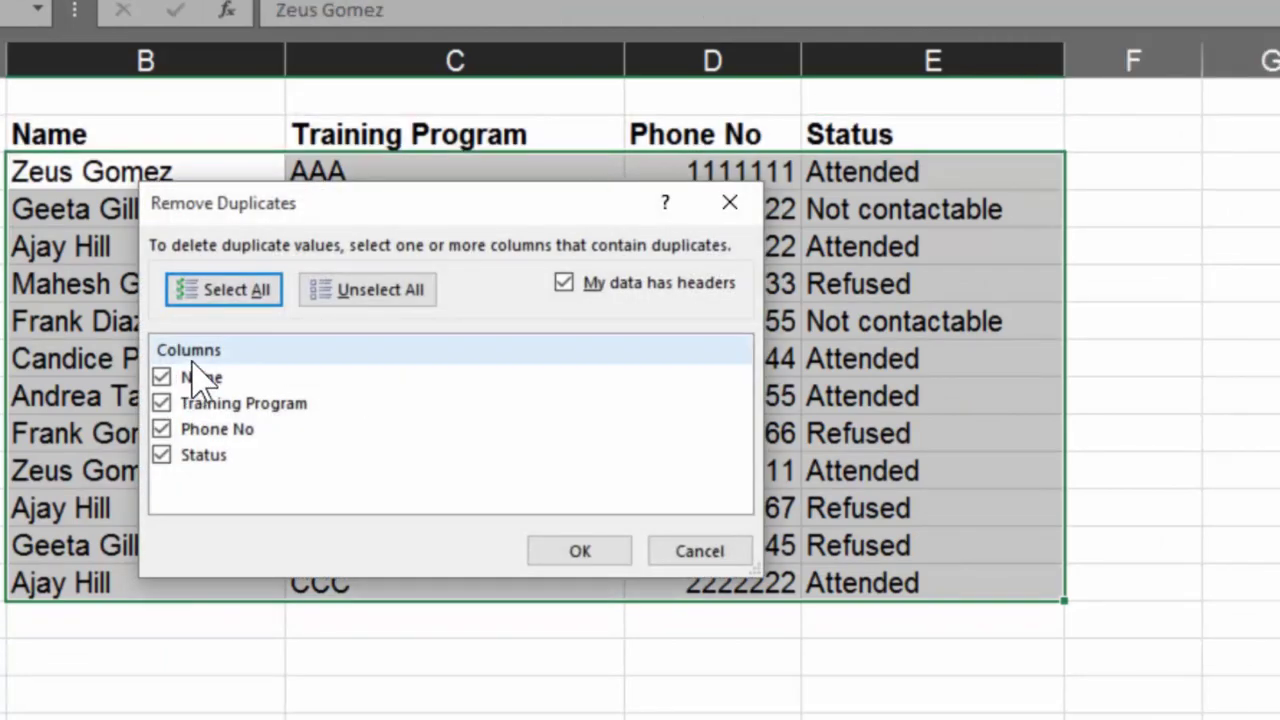
{"action": "left_click", "coordinate": [560, 556]}
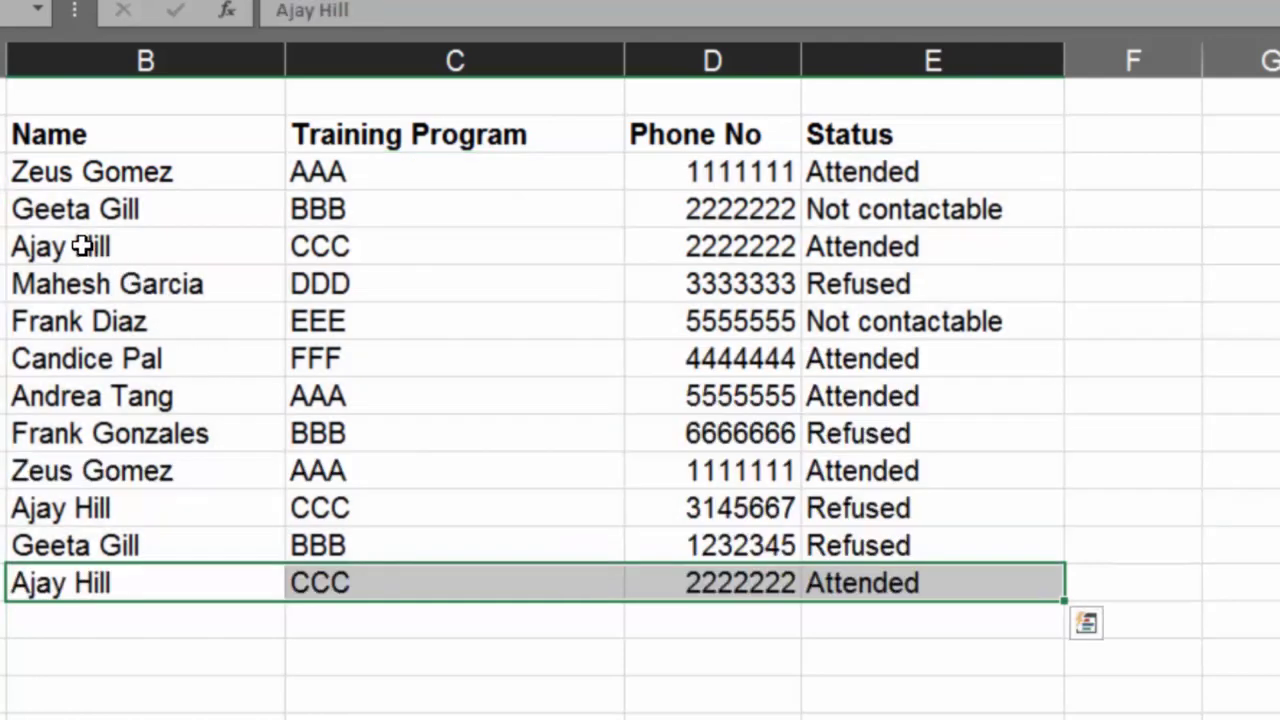
{"action": "left_click_drag", "start_coordinate": [180, 246], "coordinate": [940, 243]}
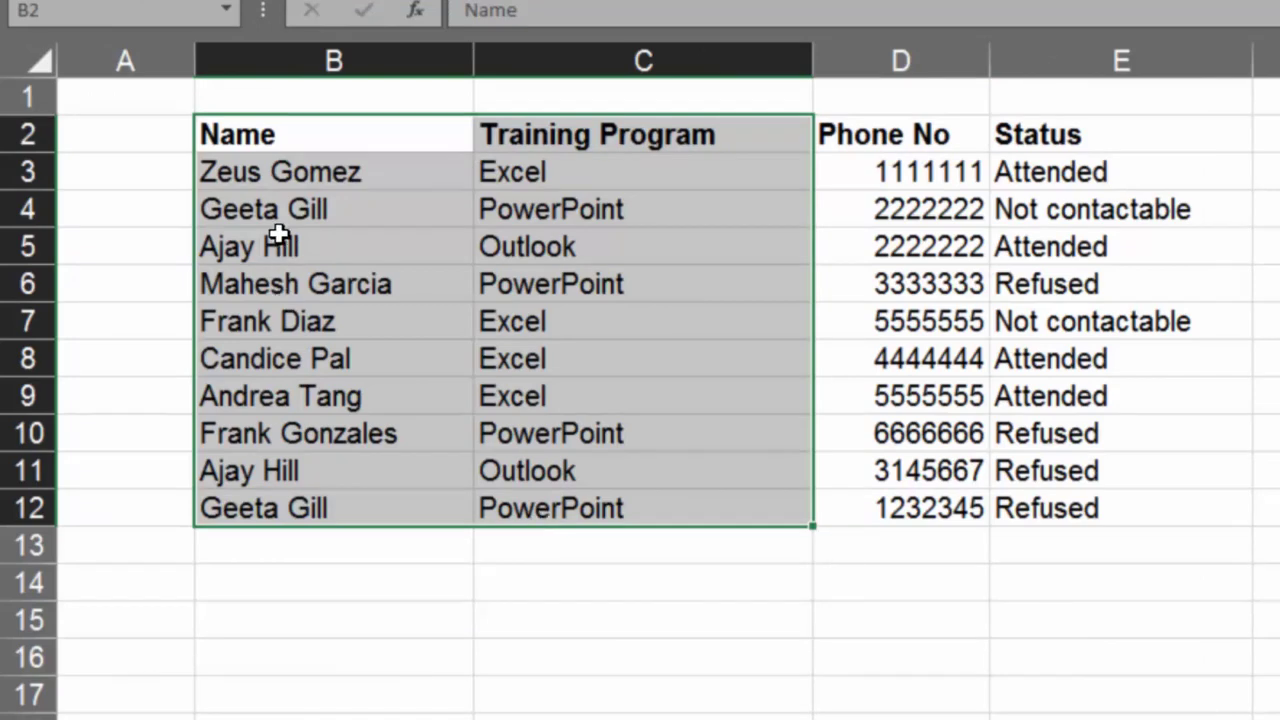
Advanced-filter B2:C12 in place for unique records only, hiding rows 11 and 12
{"action": "left_click", "coordinate": [297, 137]}
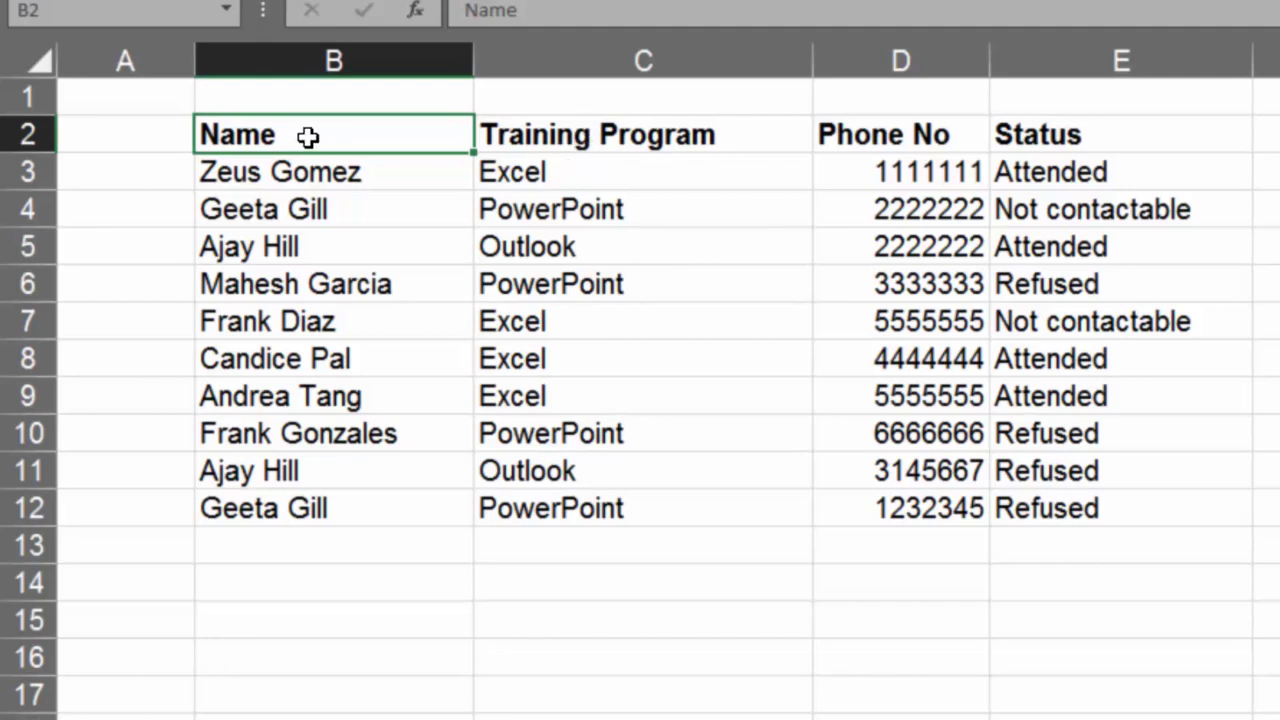
{"action": "left_click_drag", "start_coordinate": [311, 137], "coordinate": [634, 517]}
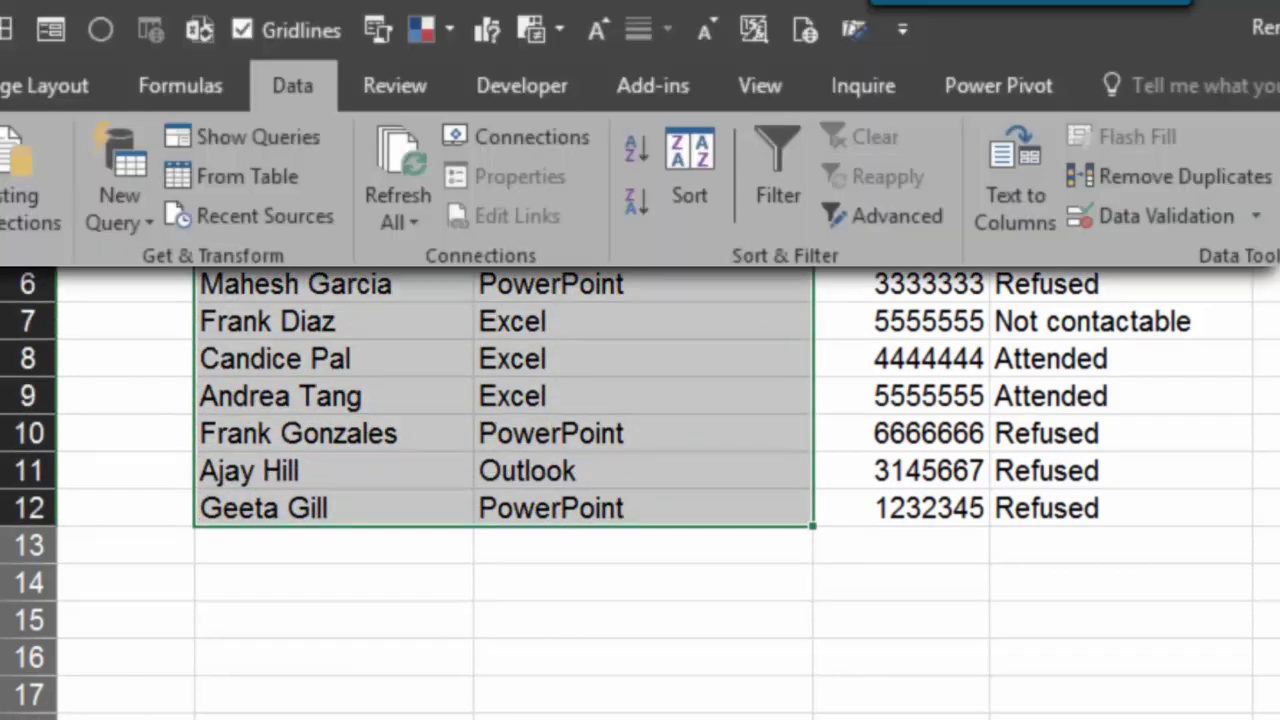
{"action": "left_click", "coordinate": [777, 200]}
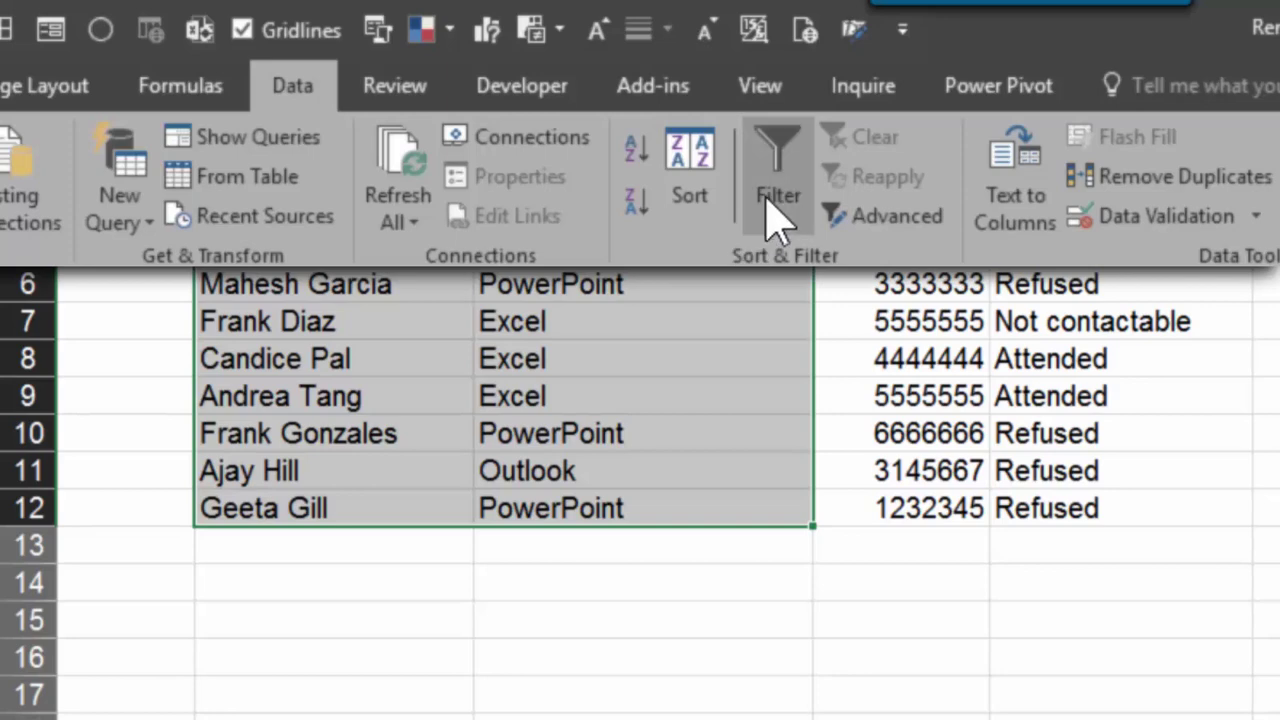
{"action": "left_click", "coordinate": [830, 213]}
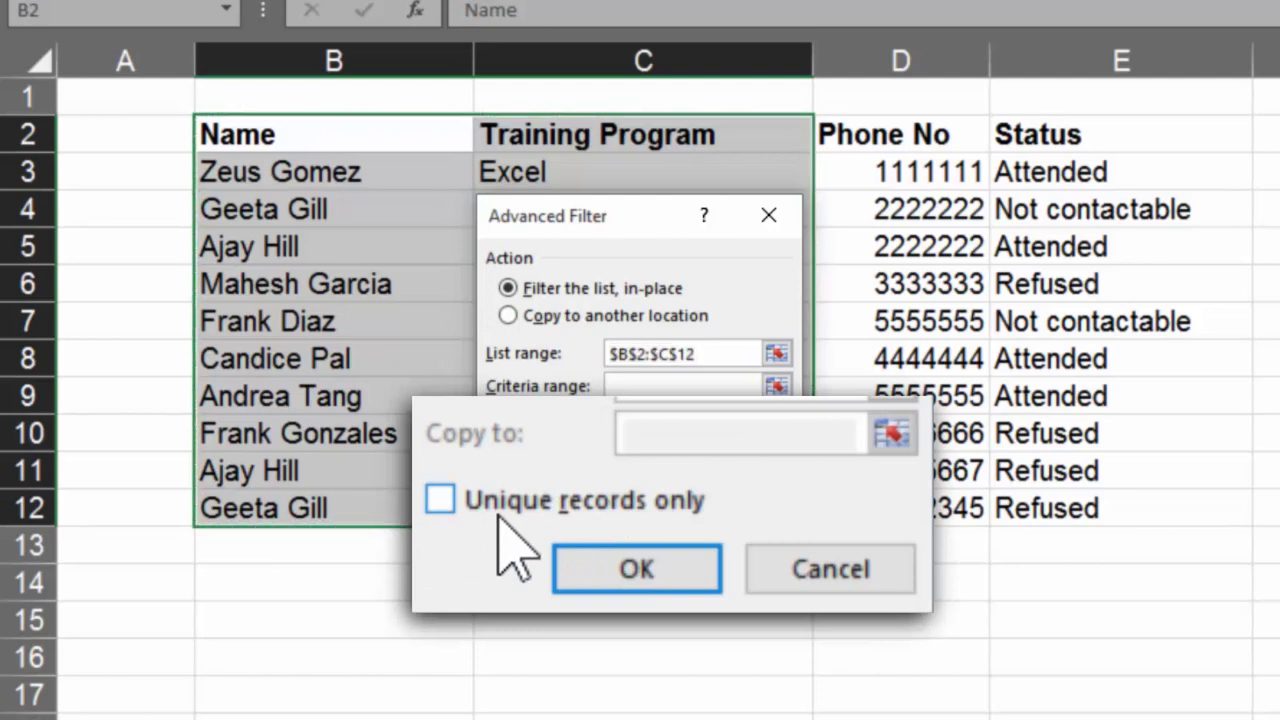
{"action": "left_click", "coordinate": [514, 502]}
{"action": "left_click", "coordinate": [591, 487]}
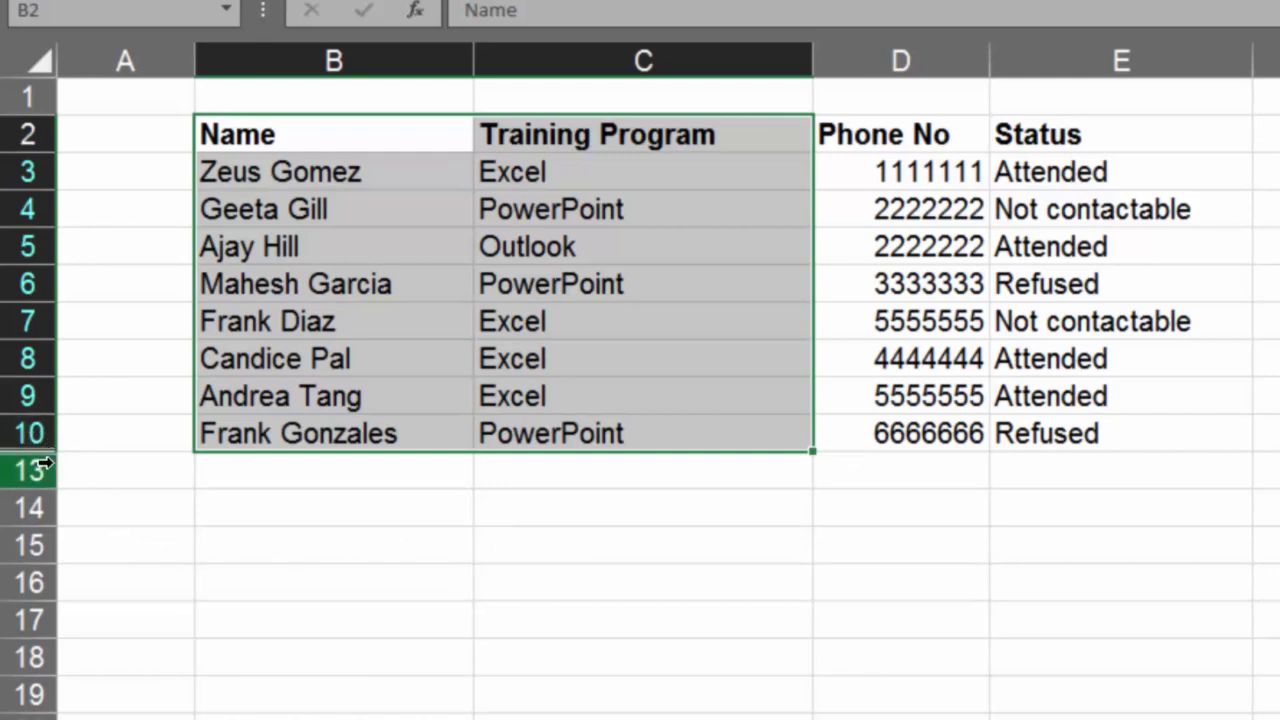
Fill the visible filtered rows B2:E10, header included, with light blue
{"action": "left_click_drag", "start_coordinate": [323, 133], "coordinate": [1100, 432]}
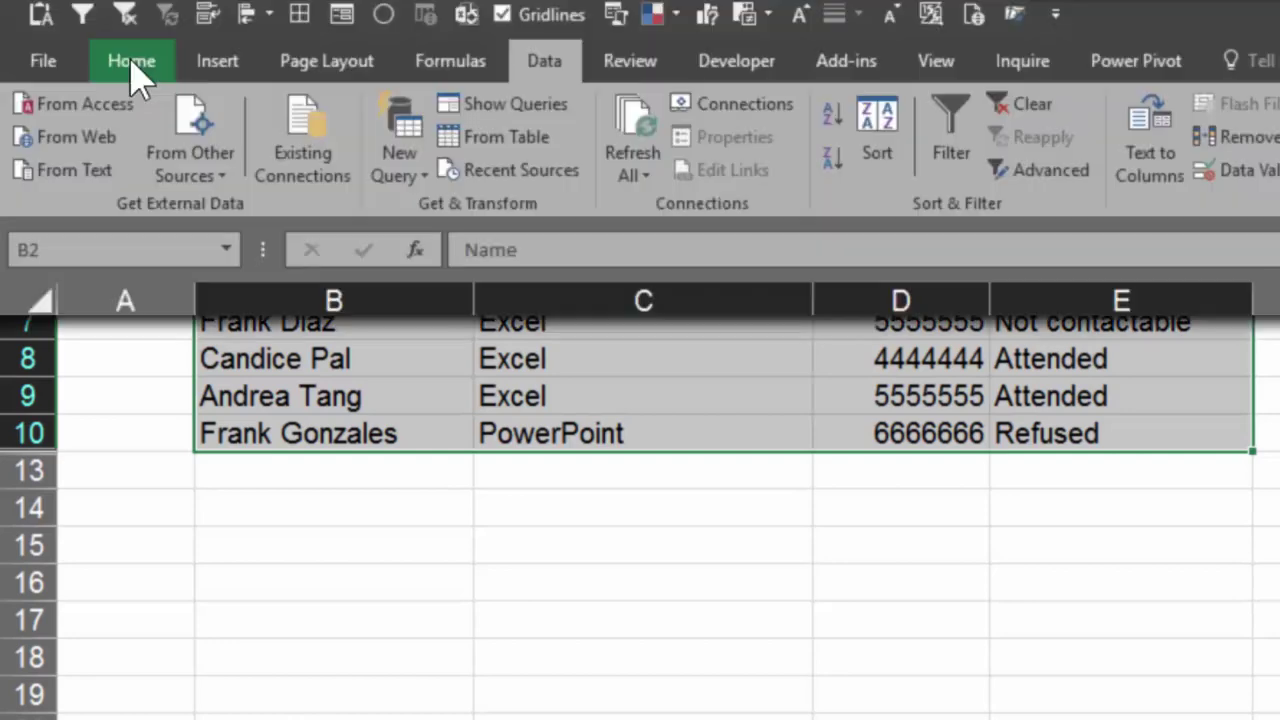
{"action": "left_click", "coordinate": [134, 62]}
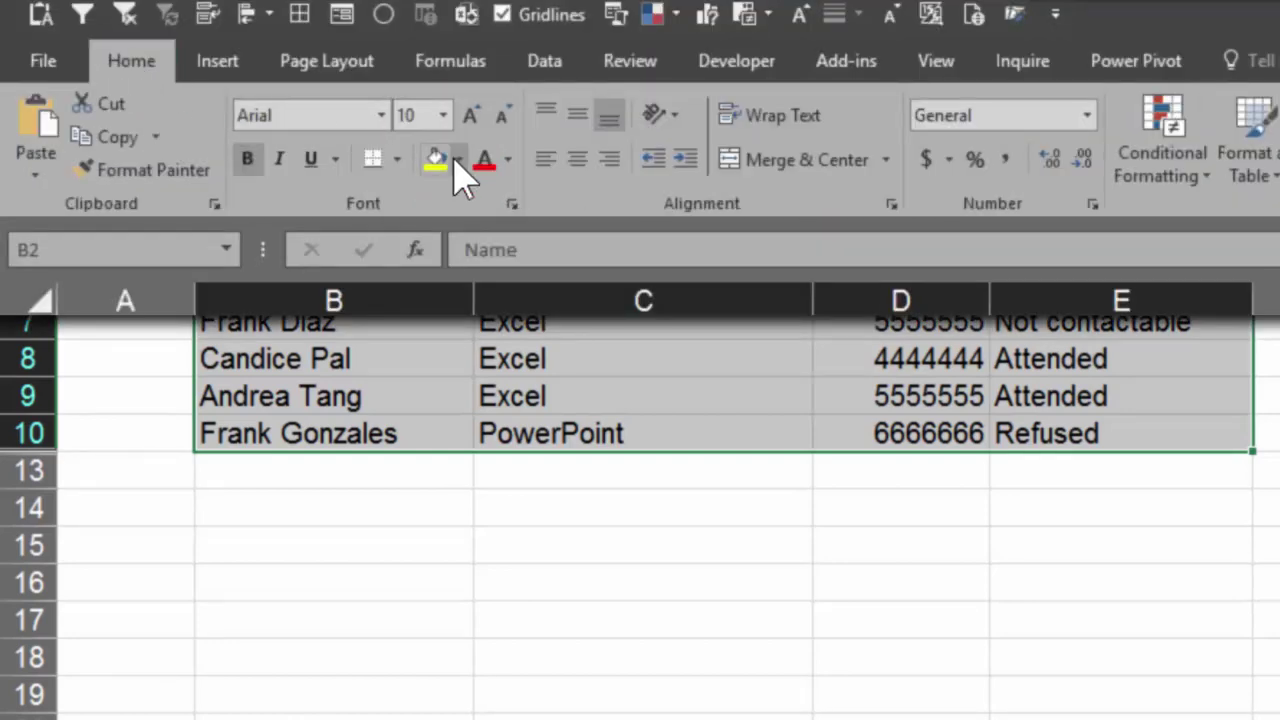
{"action": "left_click", "coordinate": [459, 159]}
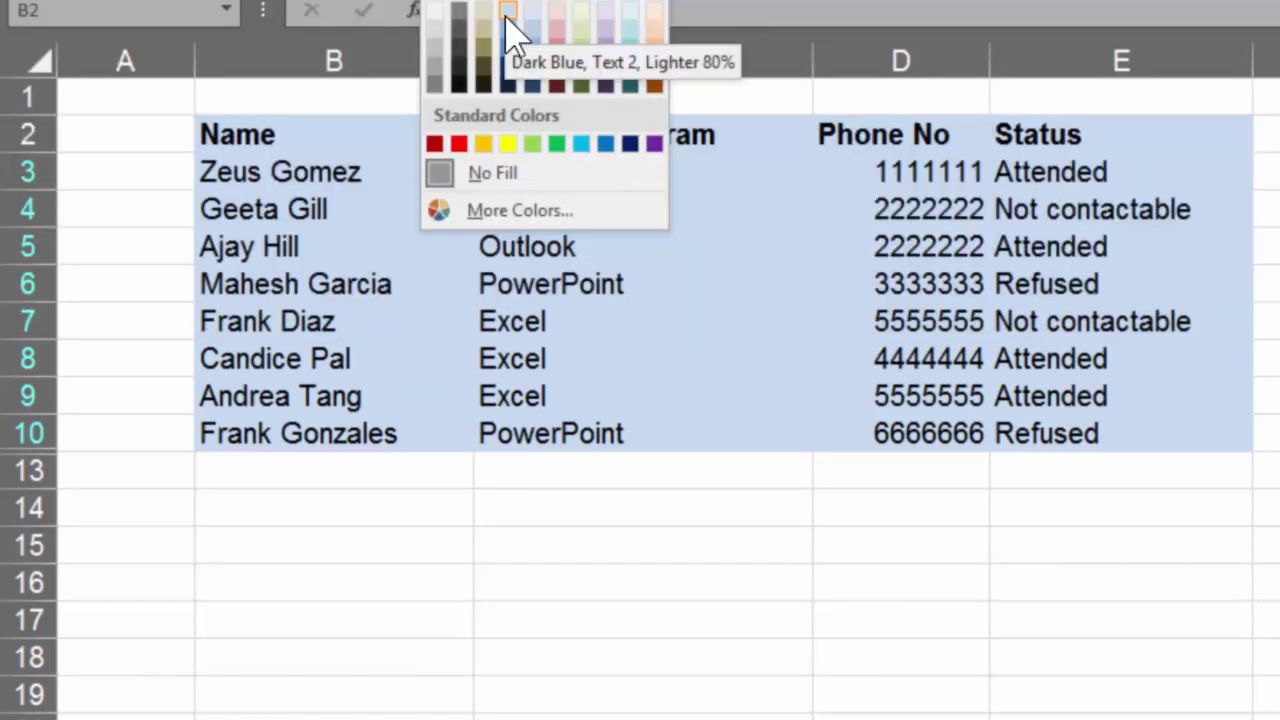
{"action": "left_click", "coordinate": [507, 252]}
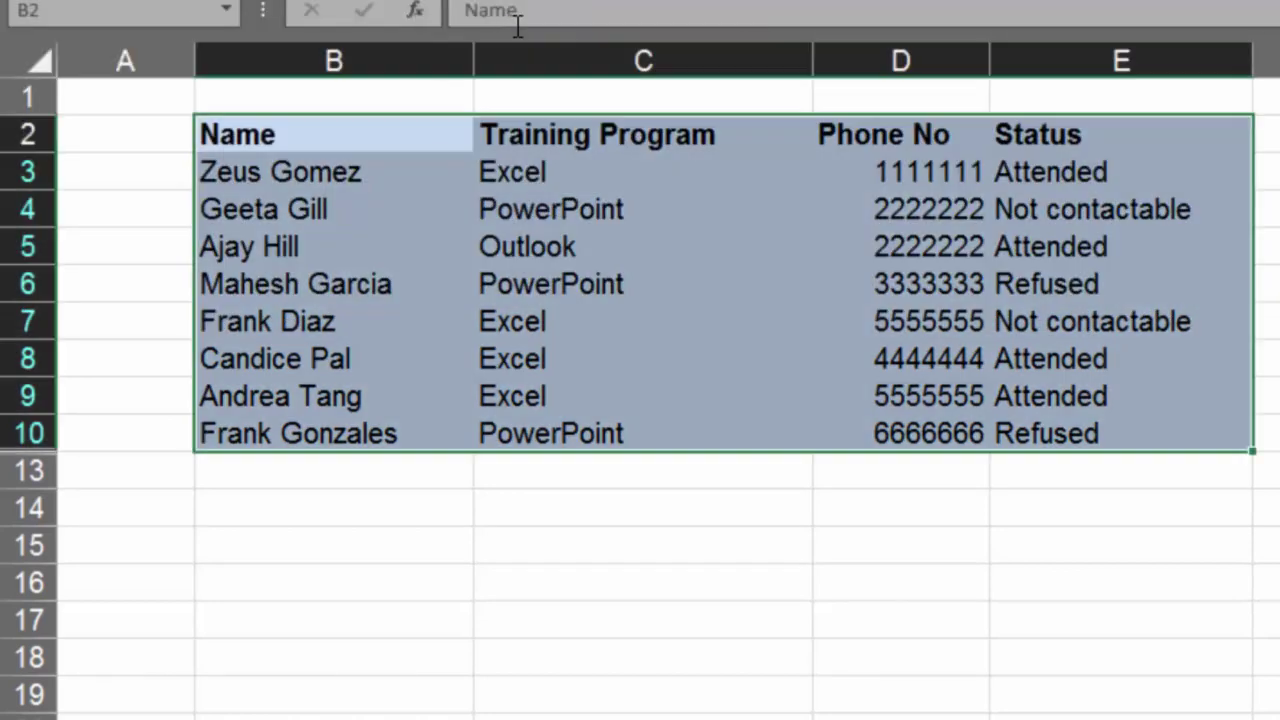
{"action": "left_click", "coordinate": [648, 307]}
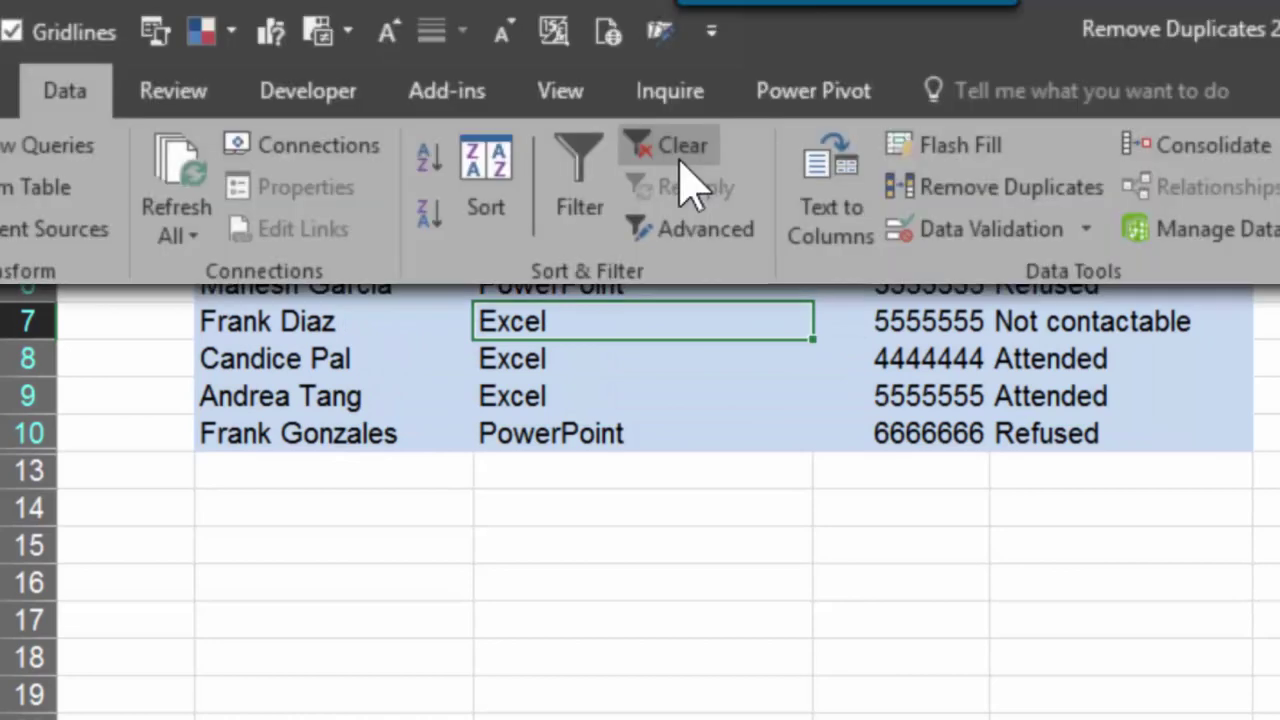
{"action": "left_click", "coordinate": [676, 150]}
{"action": "left_click", "coordinate": [877, 405]}
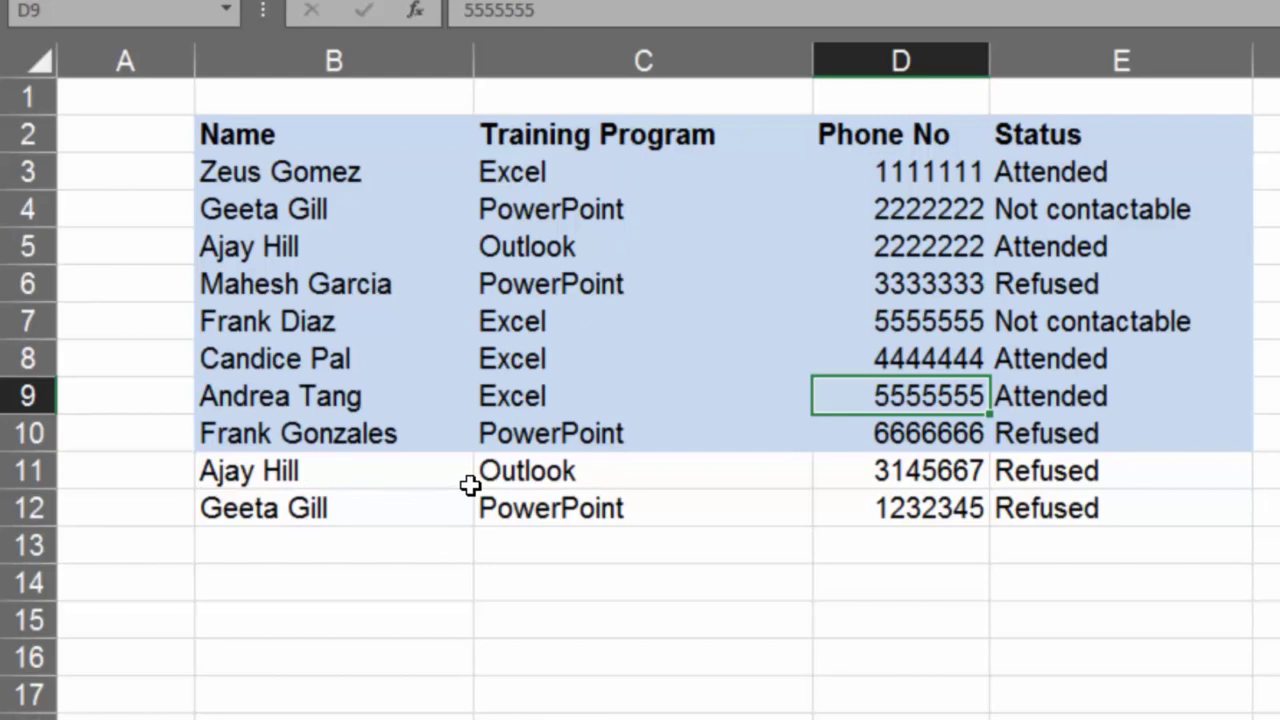
{"action": "left_click", "coordinate": [546, 510]}
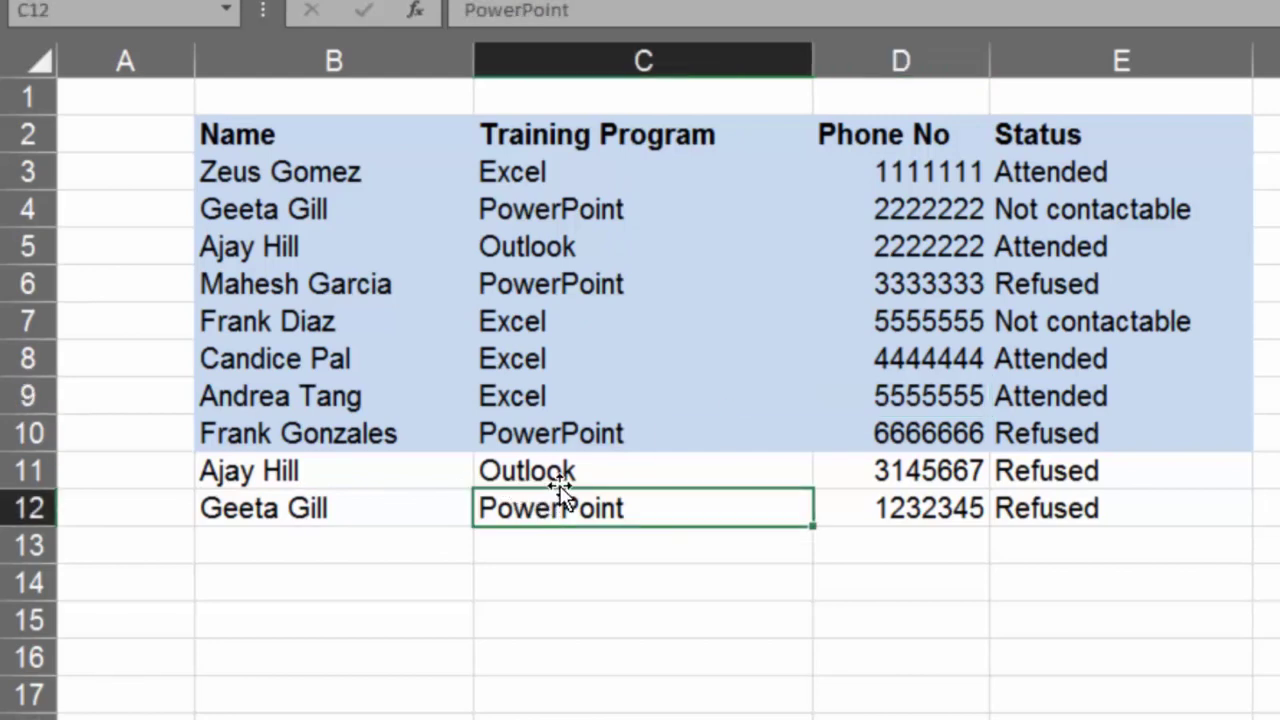
{"action": "left_click", "coordinate": [367, 213]}
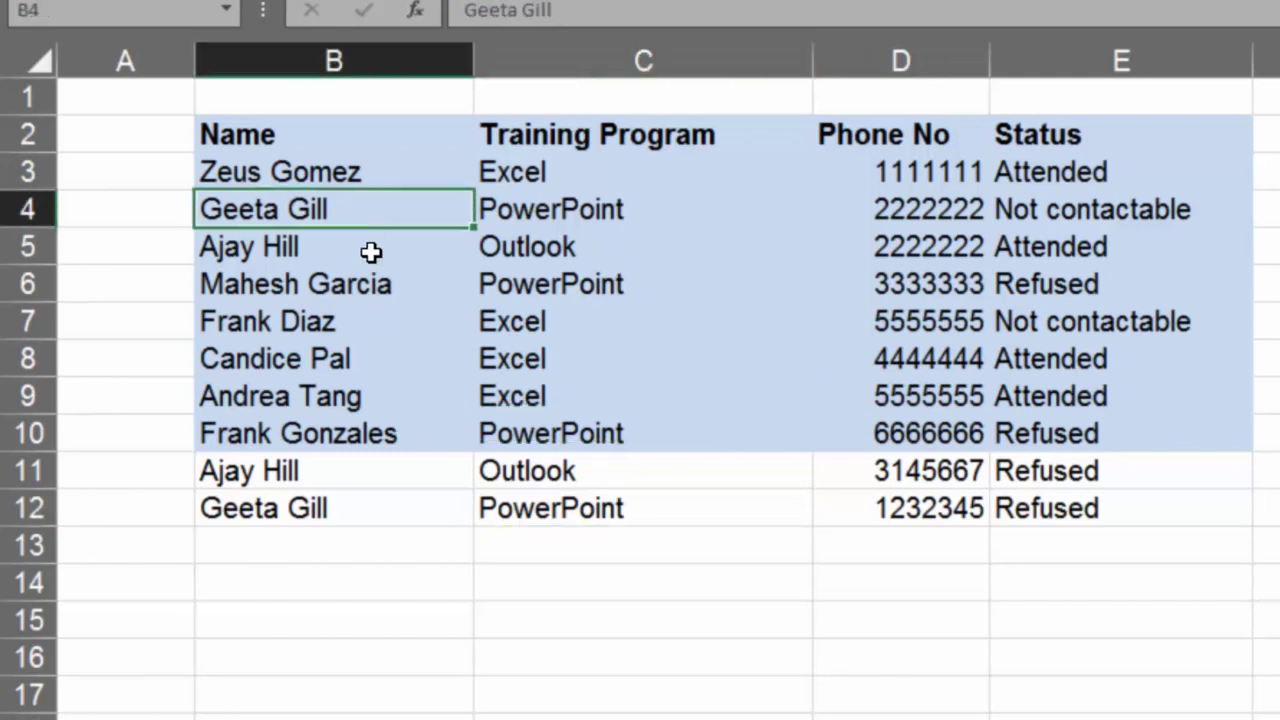
{"action": "left_click", "coordinate": [389, 512], "text": "ctrl"}
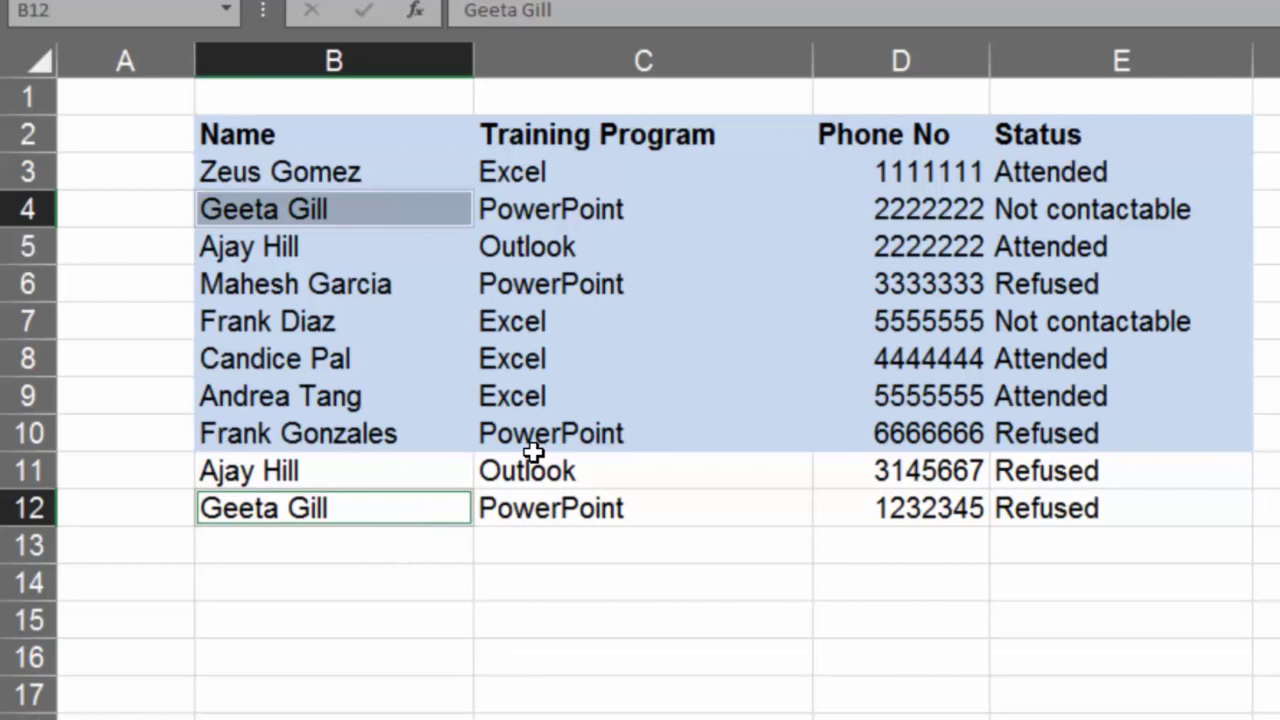
{"action": "left_click", "coordinate": [430, 250]}
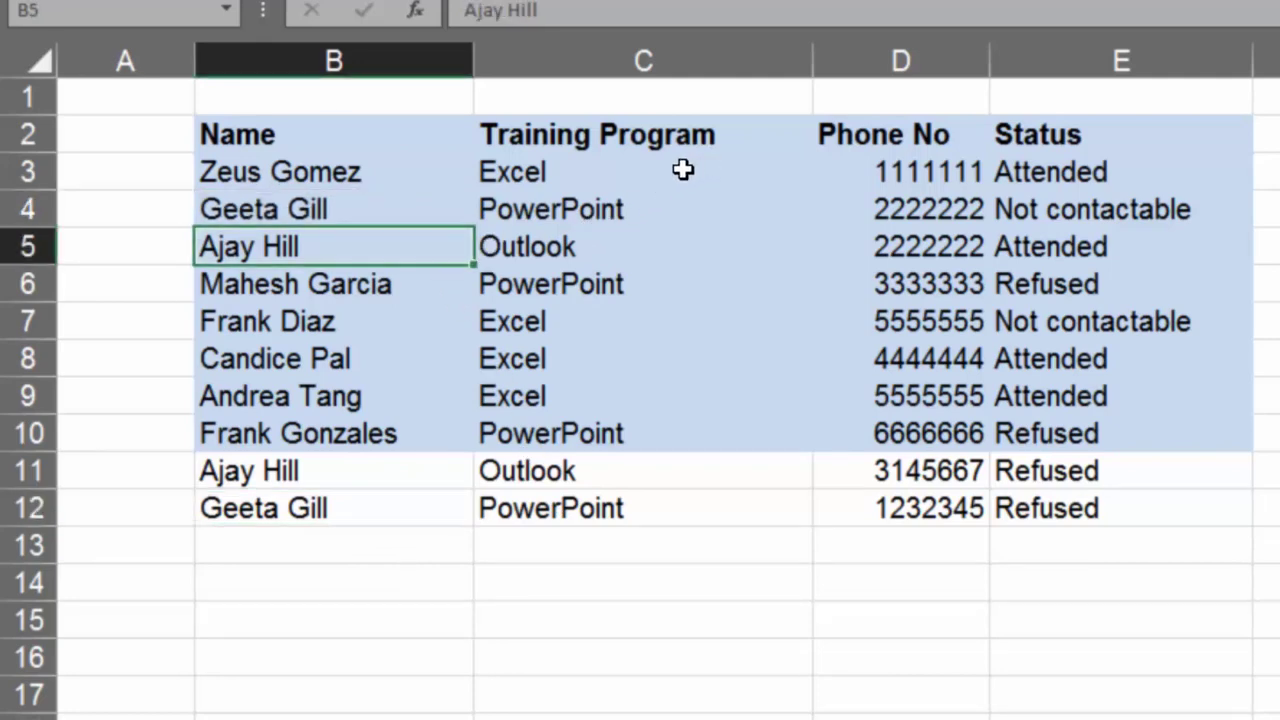
{"action": "right_click", "coordinate": [422, 197]}
{"action": "mouse_move", "coordinate": [580, 612]}
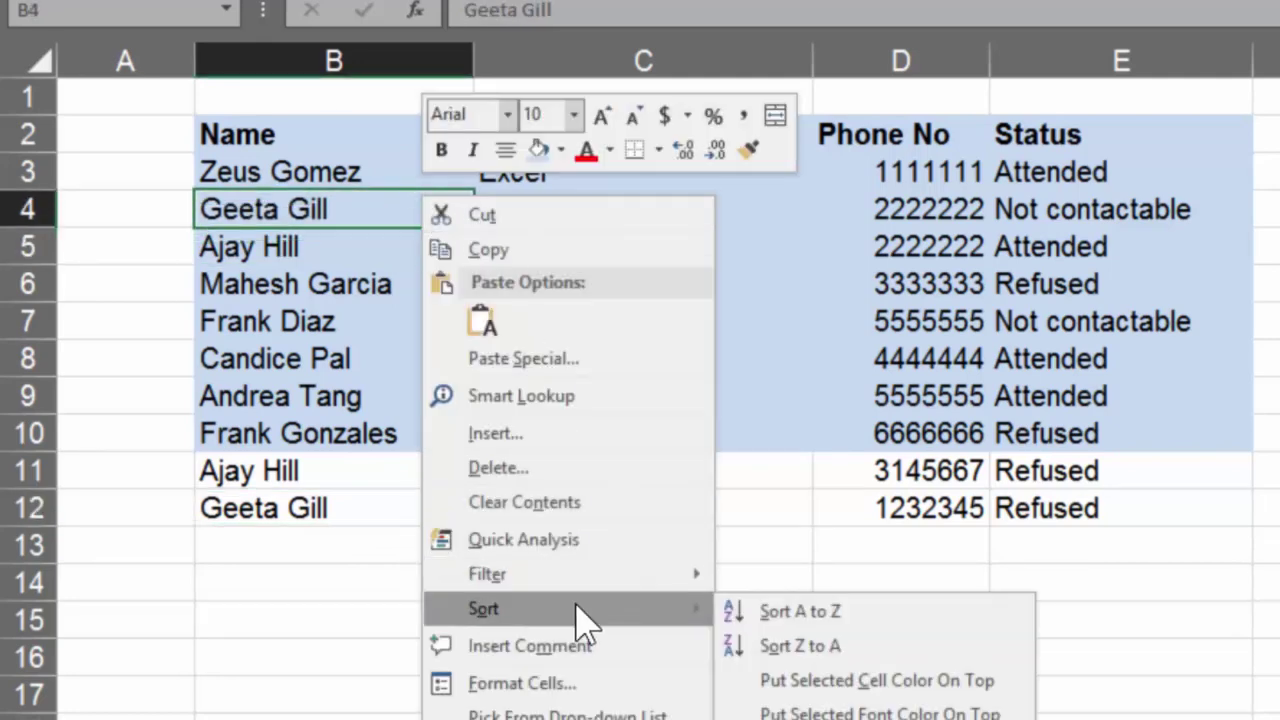
{"action": "left_click", "coordinate": [800, 719]}
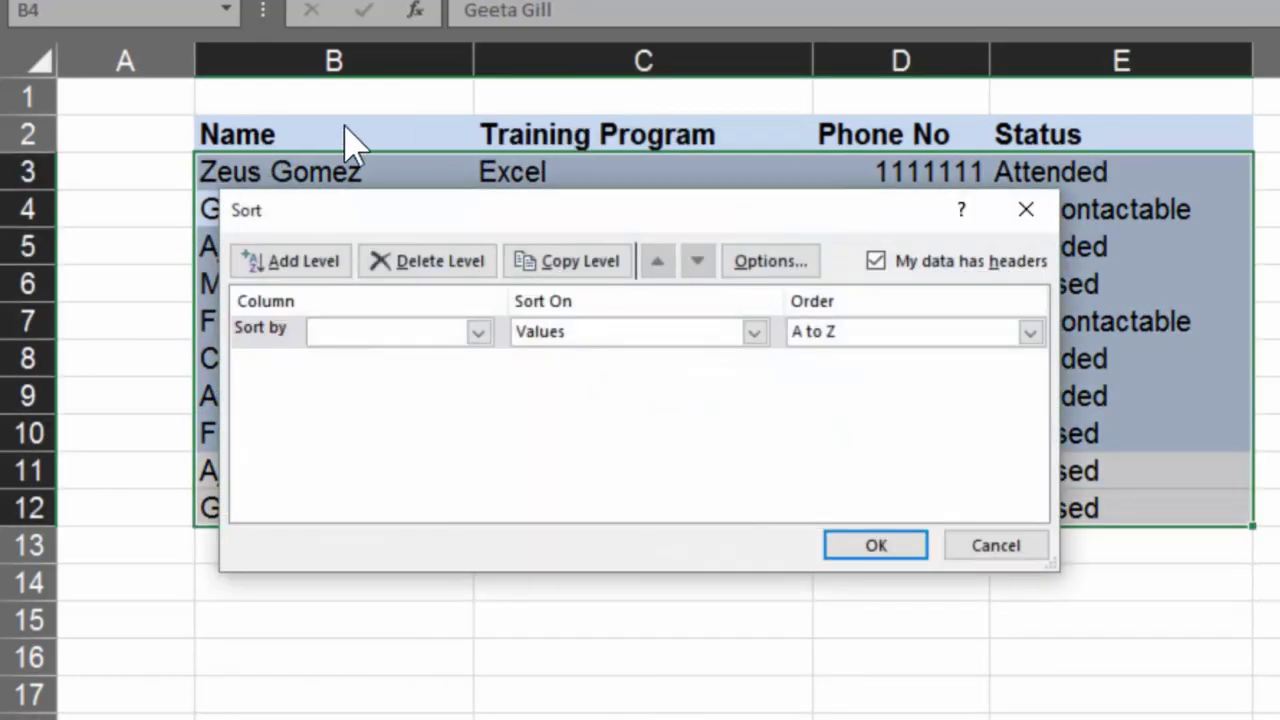
{"action": "left_click", "coordinate": [478, 332]}
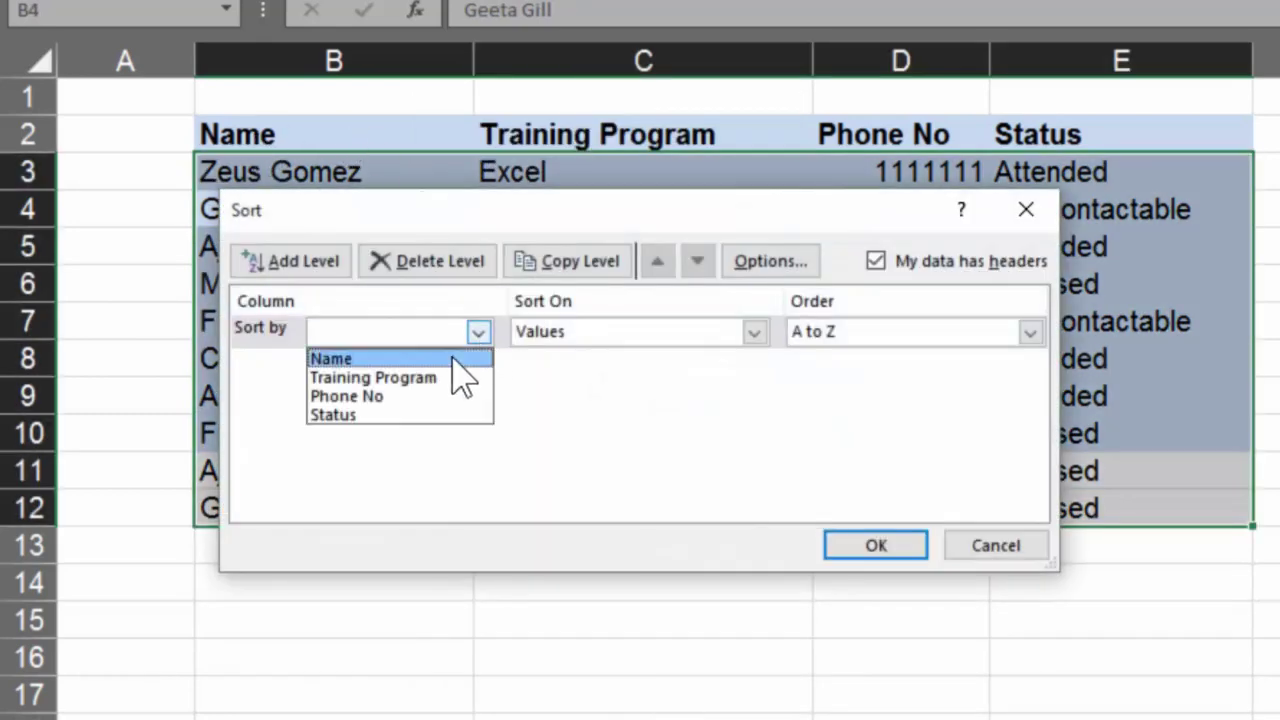
{"action": "left_click", "coordinate": [460, 358]}
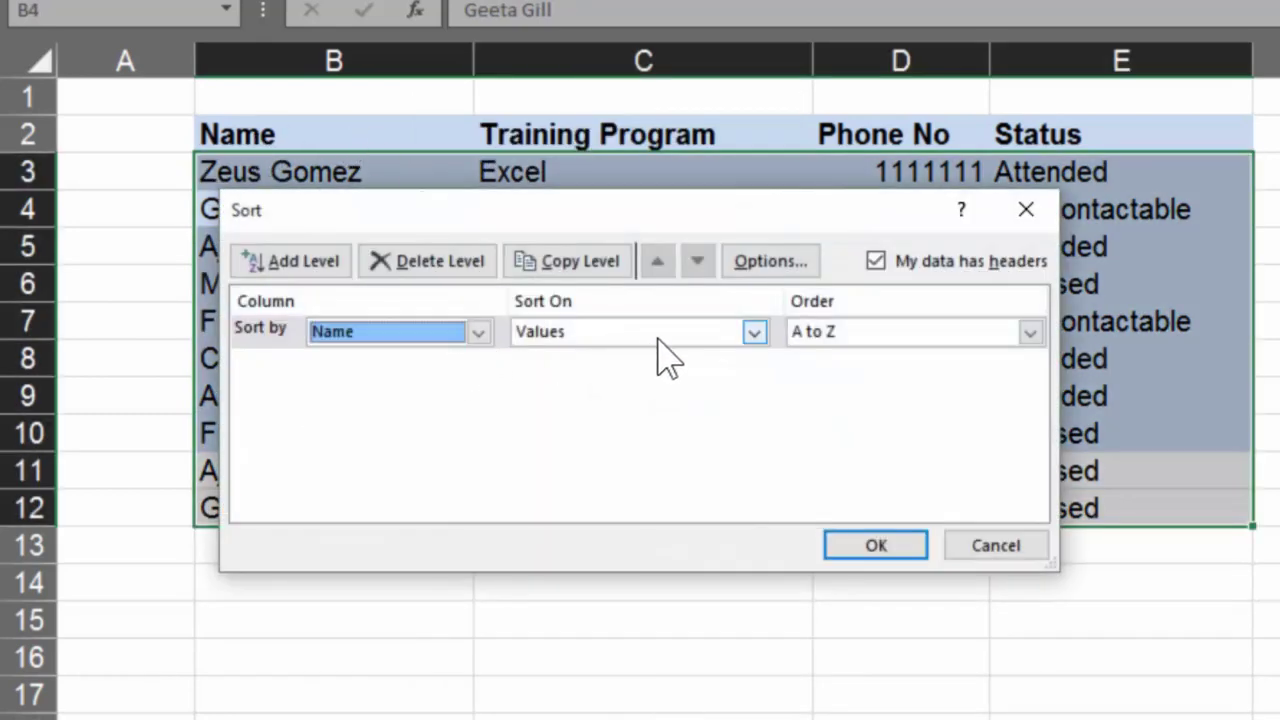
{"action": "left_click", "coordinate": [343, 270]}
{"action": "left_click", "coordinate": [478, 365]}
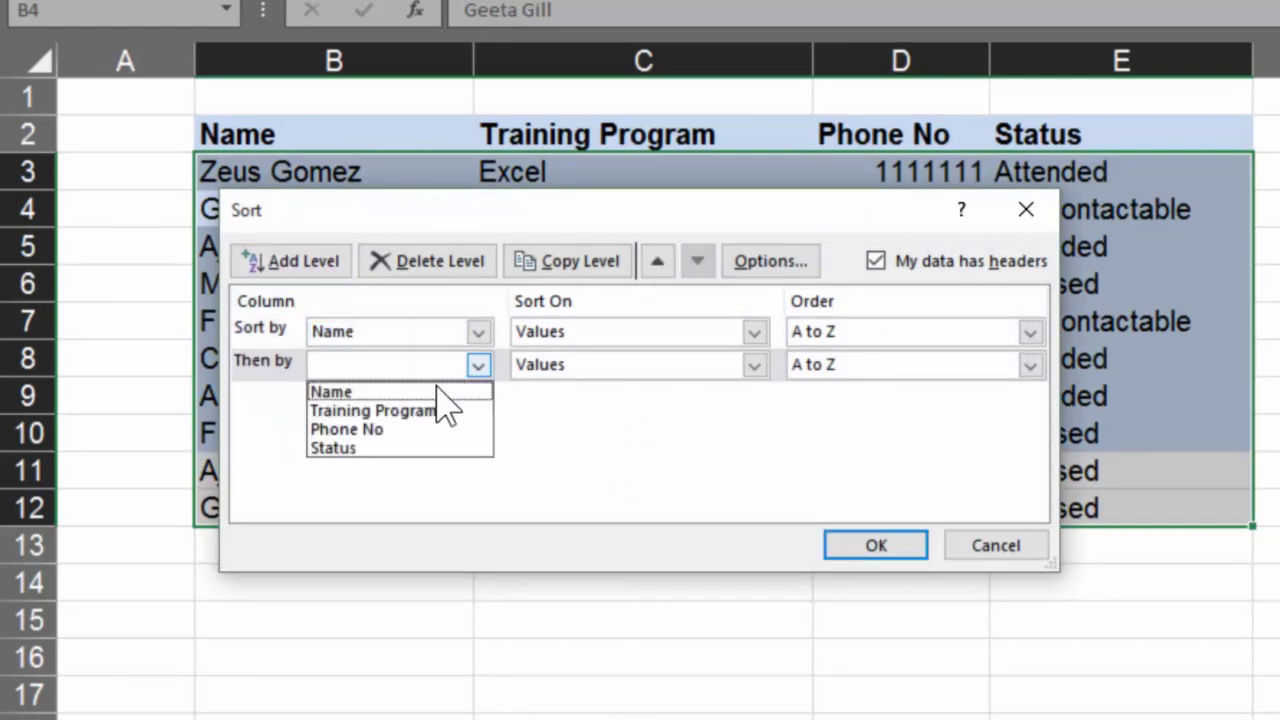
{"action": "key", "text": "Escape"}
{"action": "key", "text": "Down"}
{"action": "key", "text": "Down"}
{"action": "left_click", "coordinate": [848, 548]}
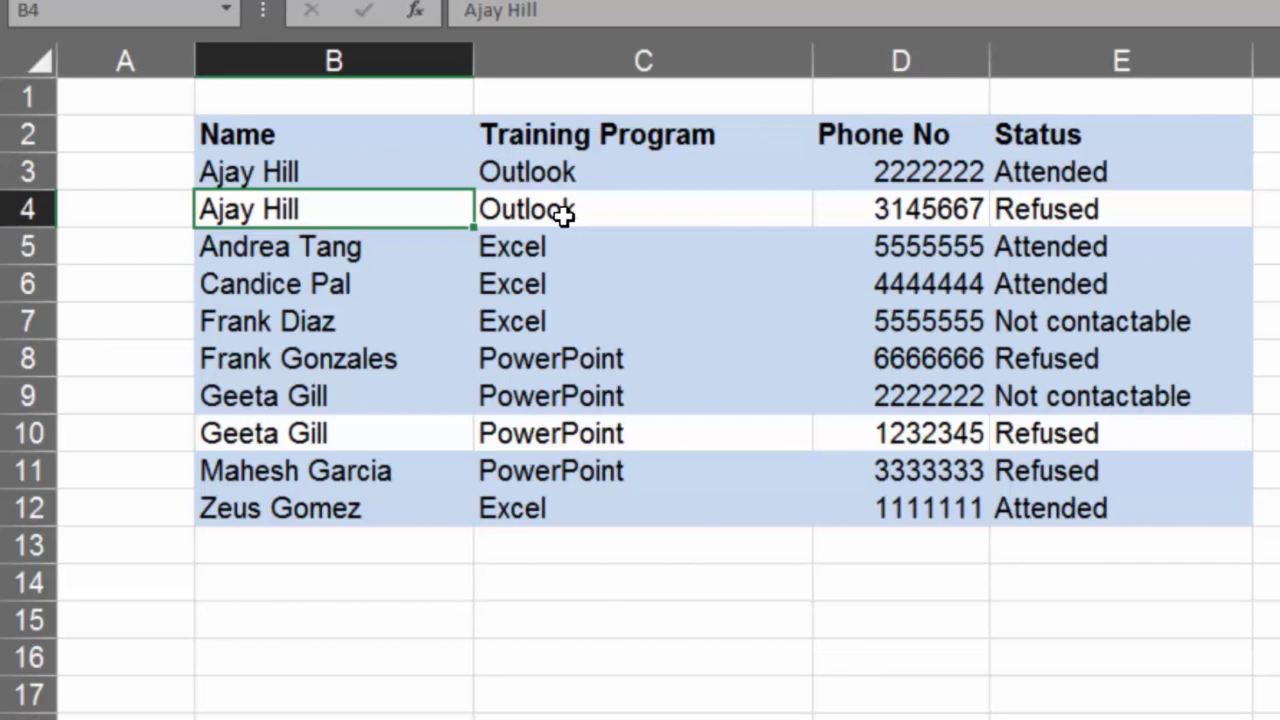
{"action": "left_click", "coordinate": [908, 210]}
{"action": "left_click", "coordinate": [932, 173]}
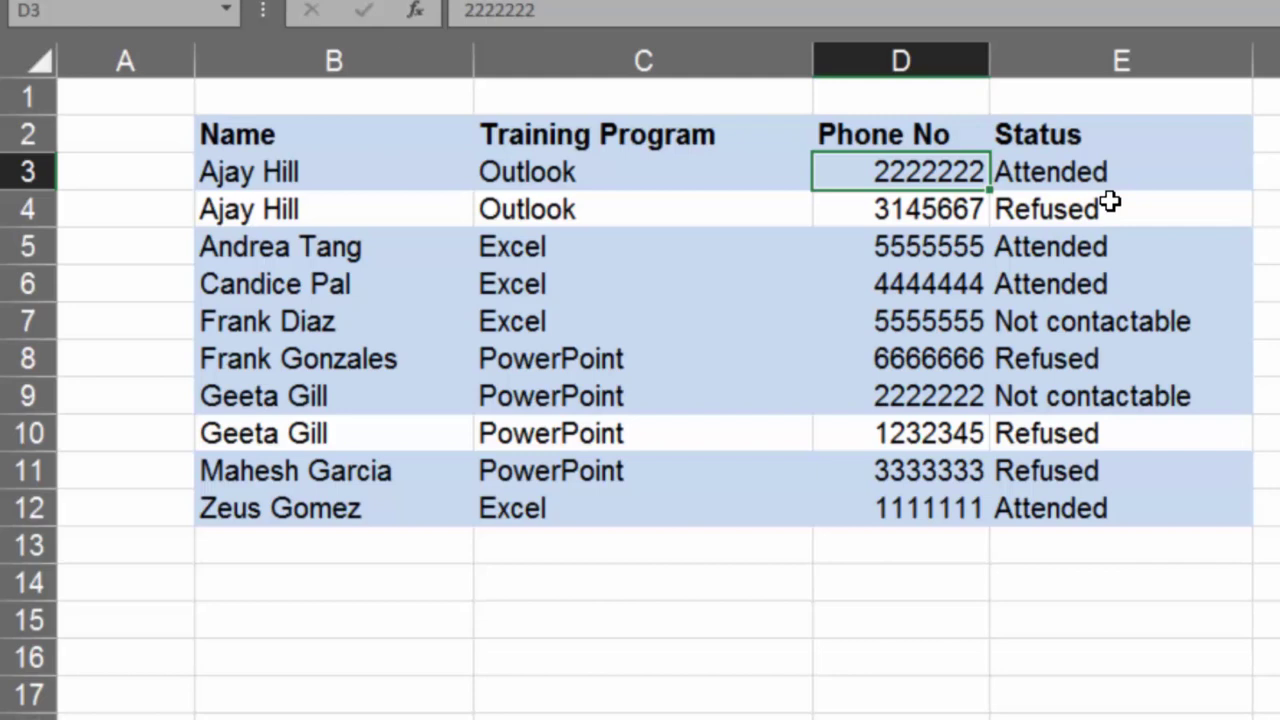
{"action": "left_click", "coordinate": [1183, 134]}
{"action": "type", "text": "Remove?"}
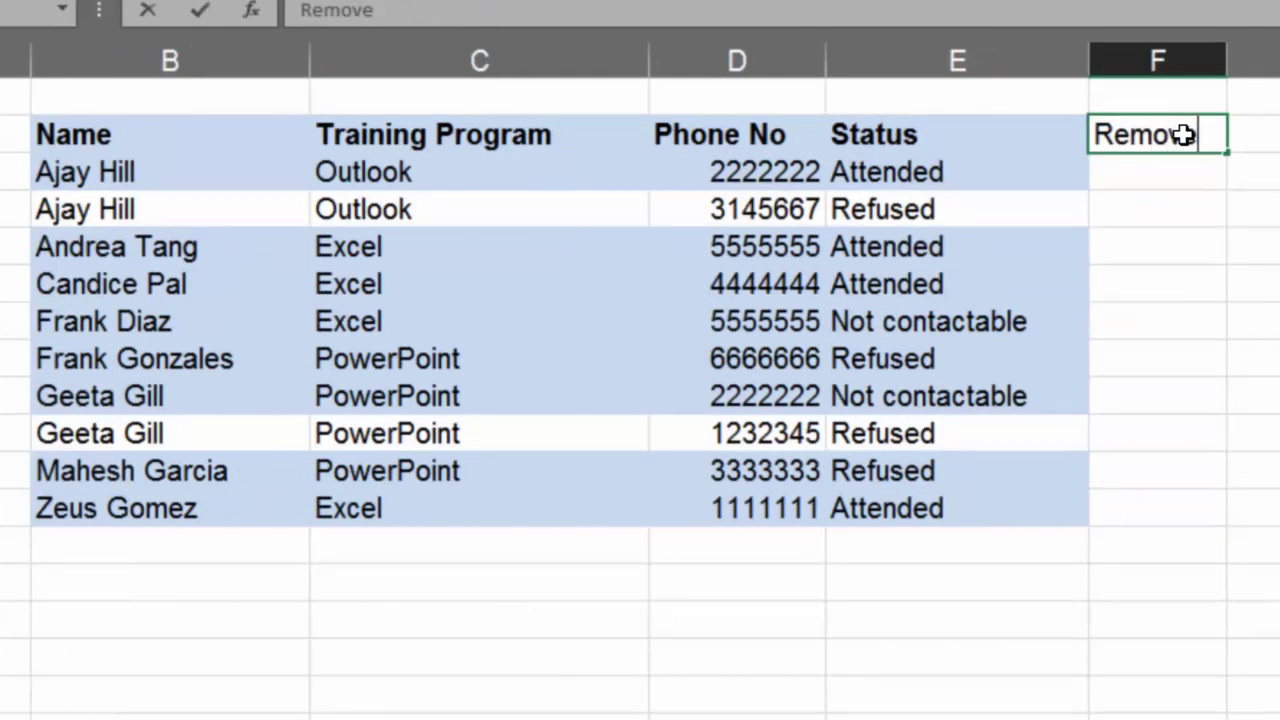
{"action": "key", "text": "Return"}
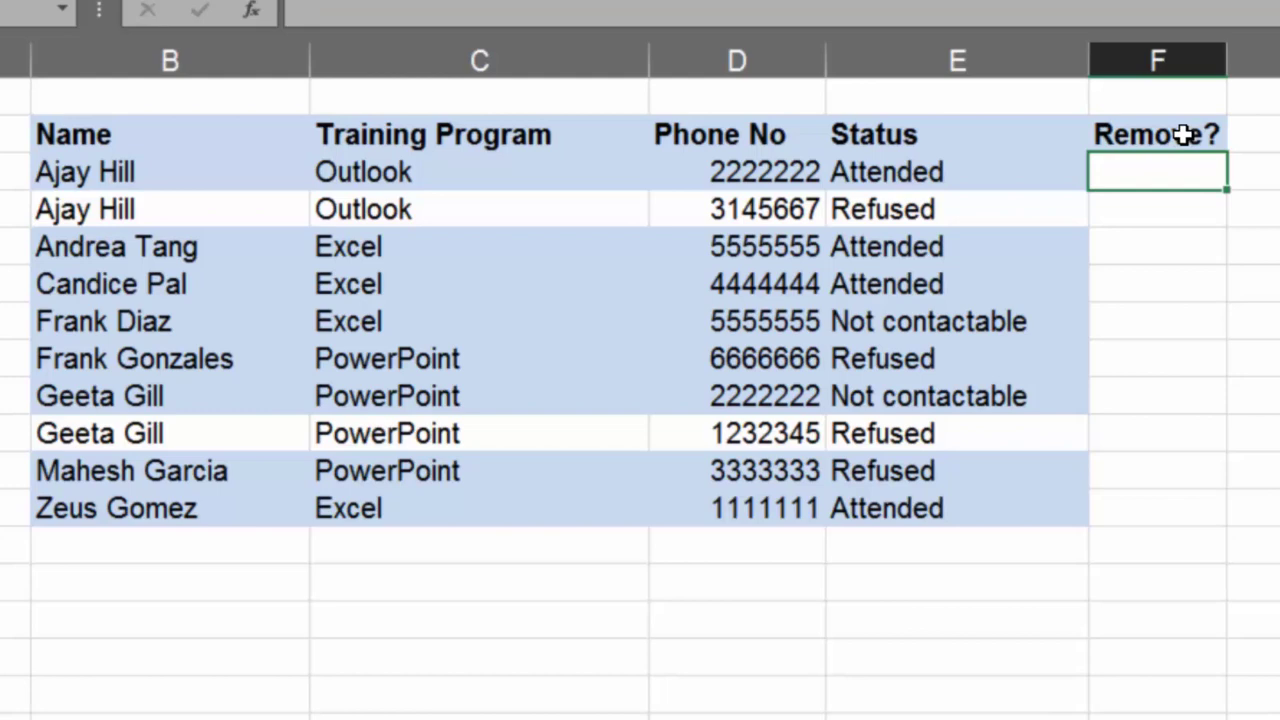
{"action": "type", "text": "y"}
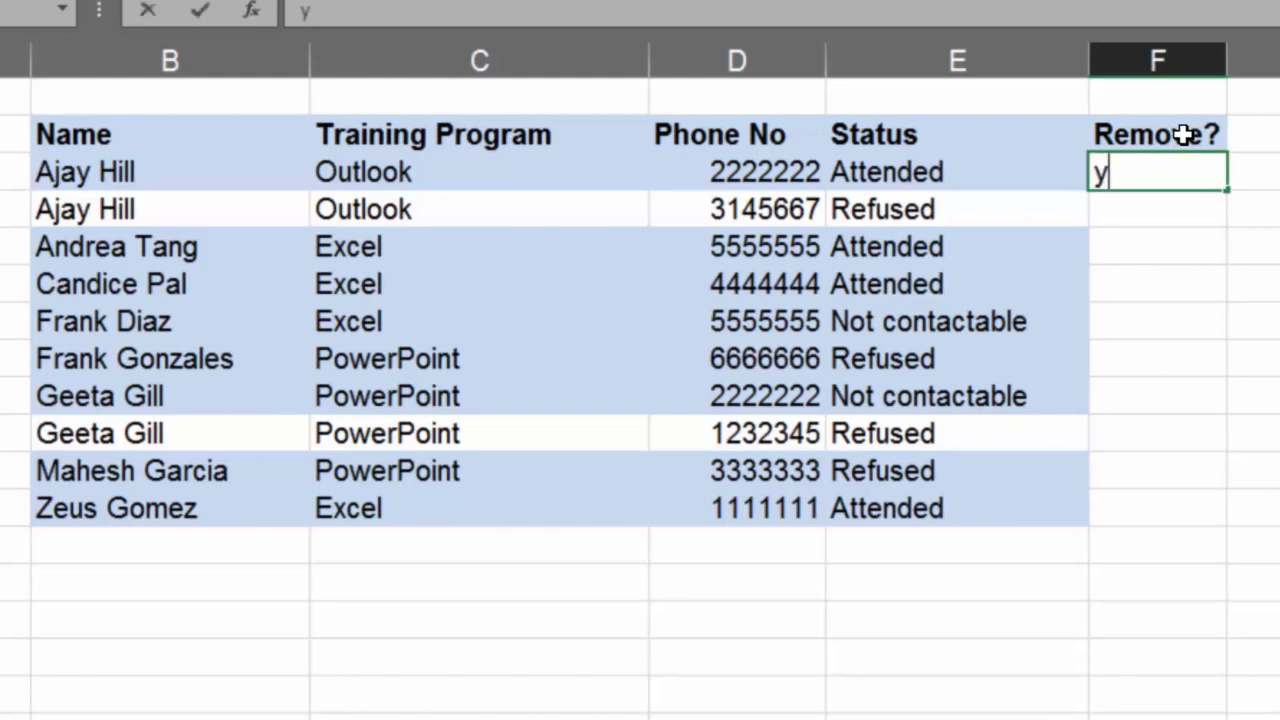
{"action": "key", "text": "Return"}
{"action": "key", "text": "Down"}
{"action": "key", "text": "Down"}
{"action": "key", "text": "Down"}
{"action": "key", "text": "Down"}
{"action": "key", "text": "Down"}
{"action": "key", "text": "Down"}
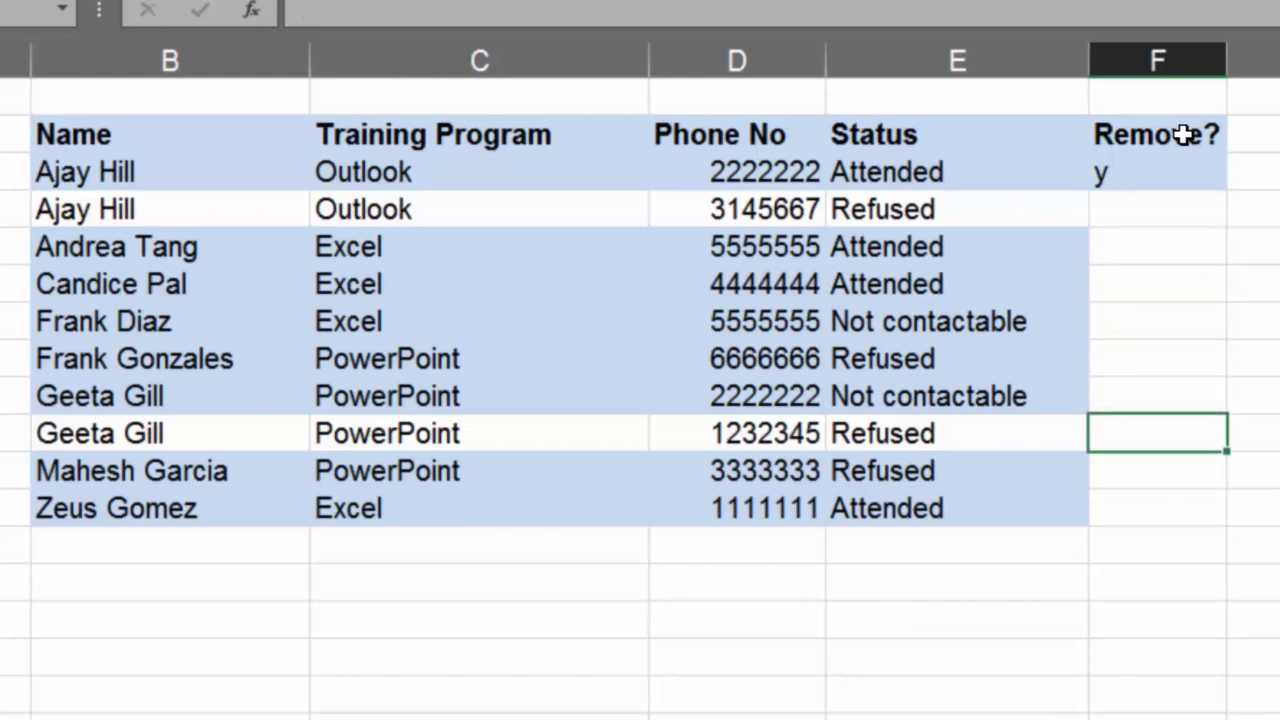
{"action": "type", "text": "y"}
{"action": "key", "text": "Return"}
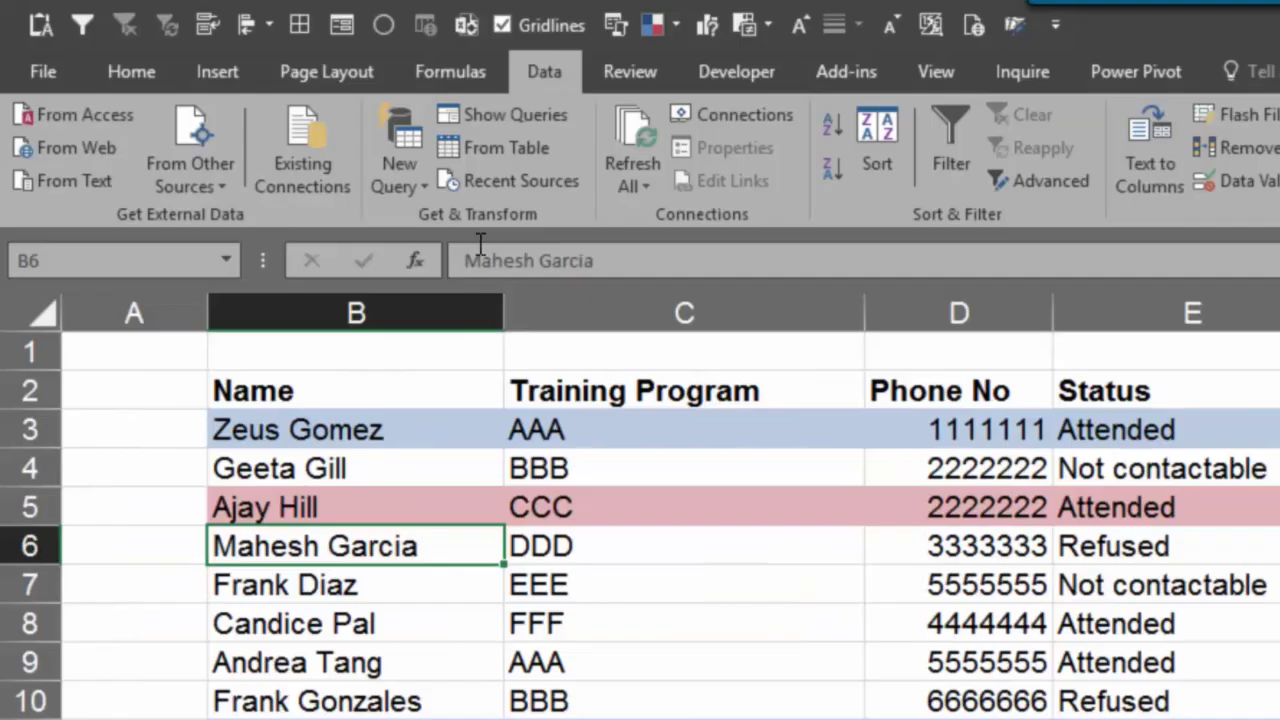
Turn the list B2:E14 into Table1 with headers and load it into the Query Editor
{"action": "left_click", "coordinate": [503, 146]}
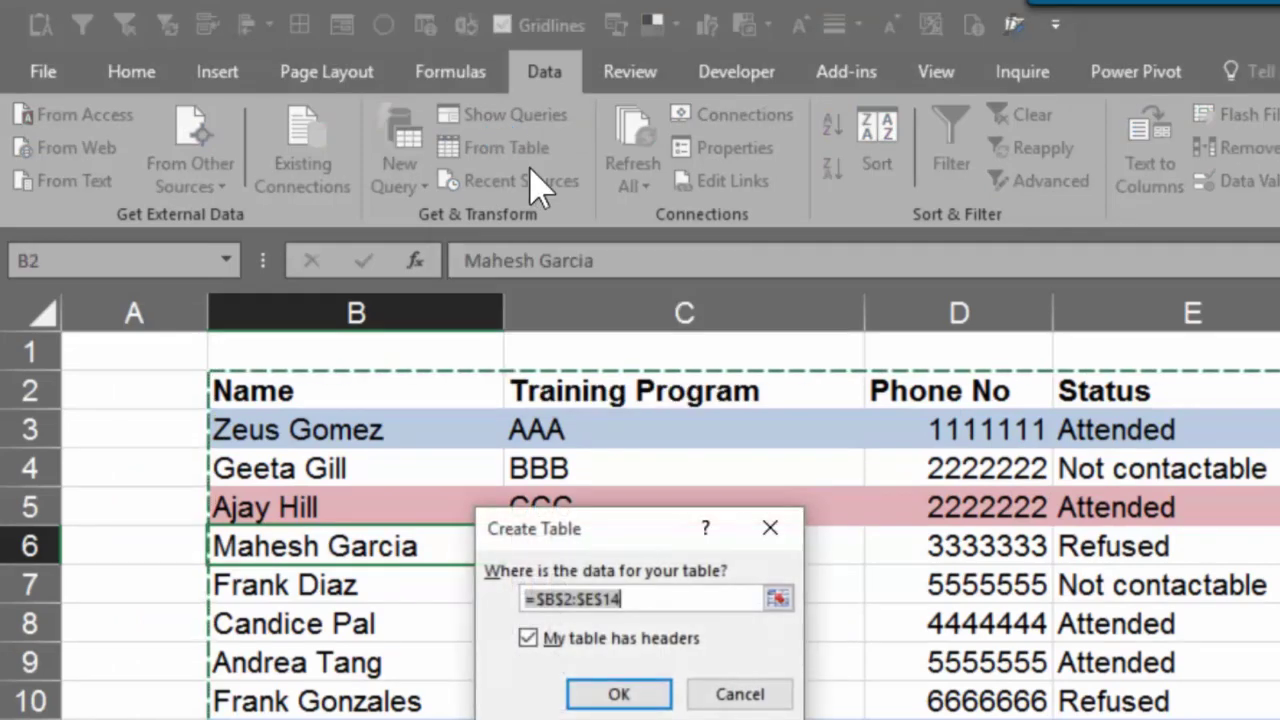
{"action": "left_click", "coordinate": [618, 695]}
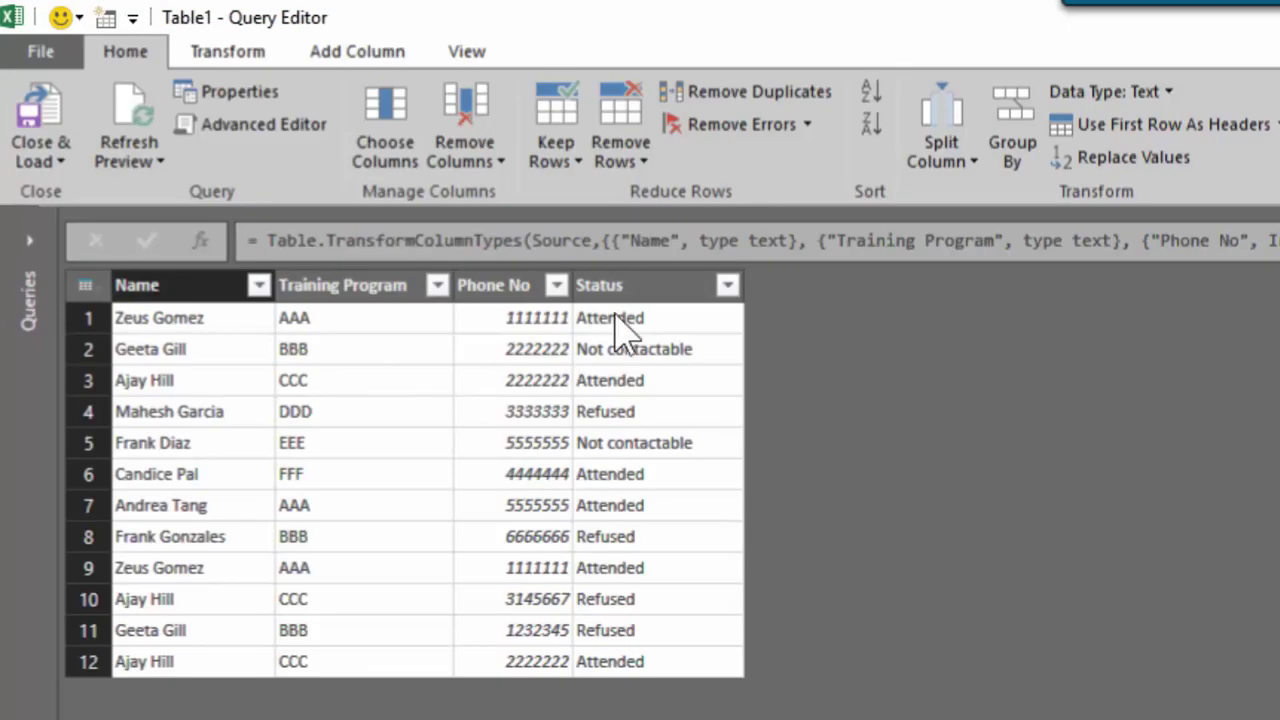
Remove fully duplicated rows across all four columns, leaving 10, then select the Name and Training Program columns
{"action": "key", "text": "ctrl+a"}
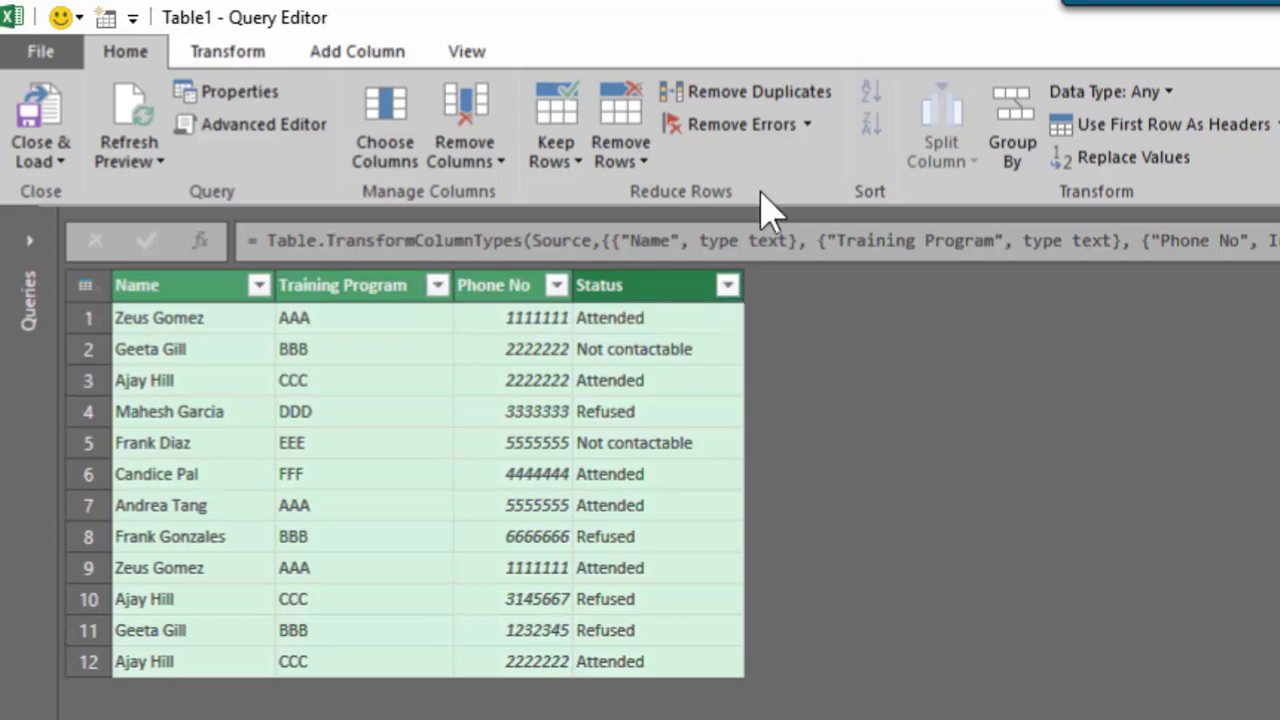
{"action": "left_click", "coordinate": [772, 100]}
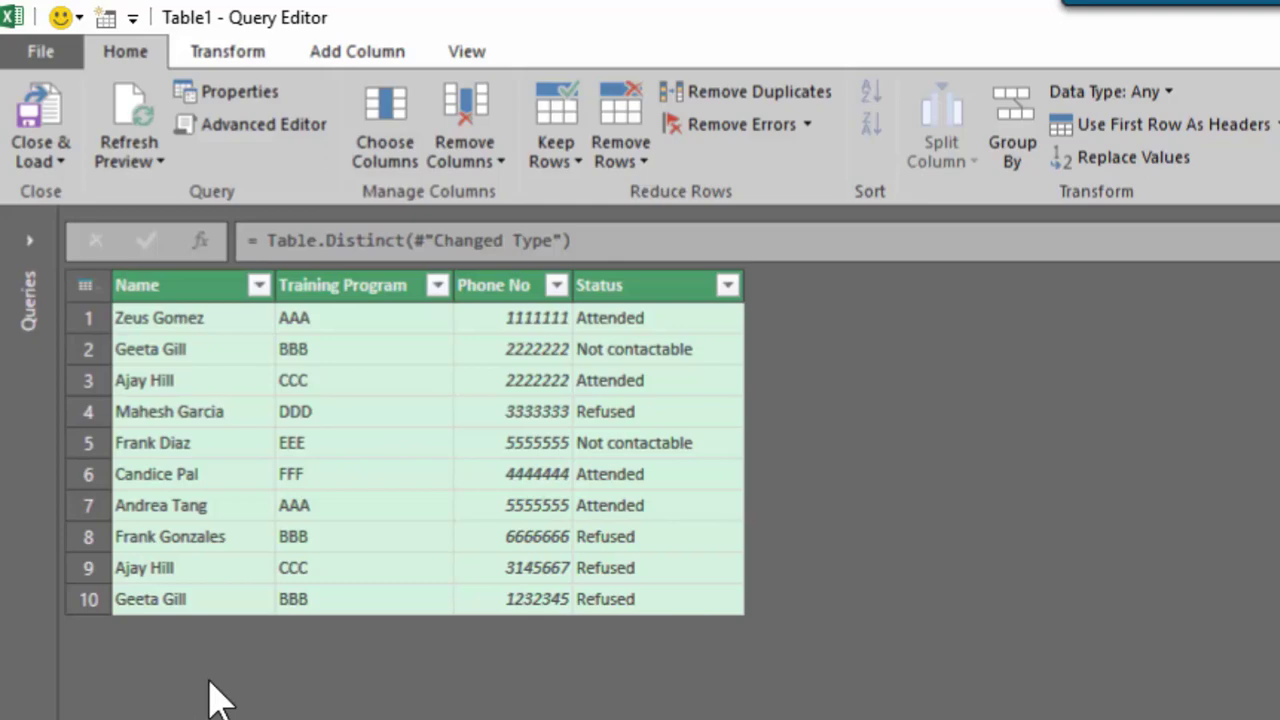
{"action": "left_click", "coordinate": [203, 368]}
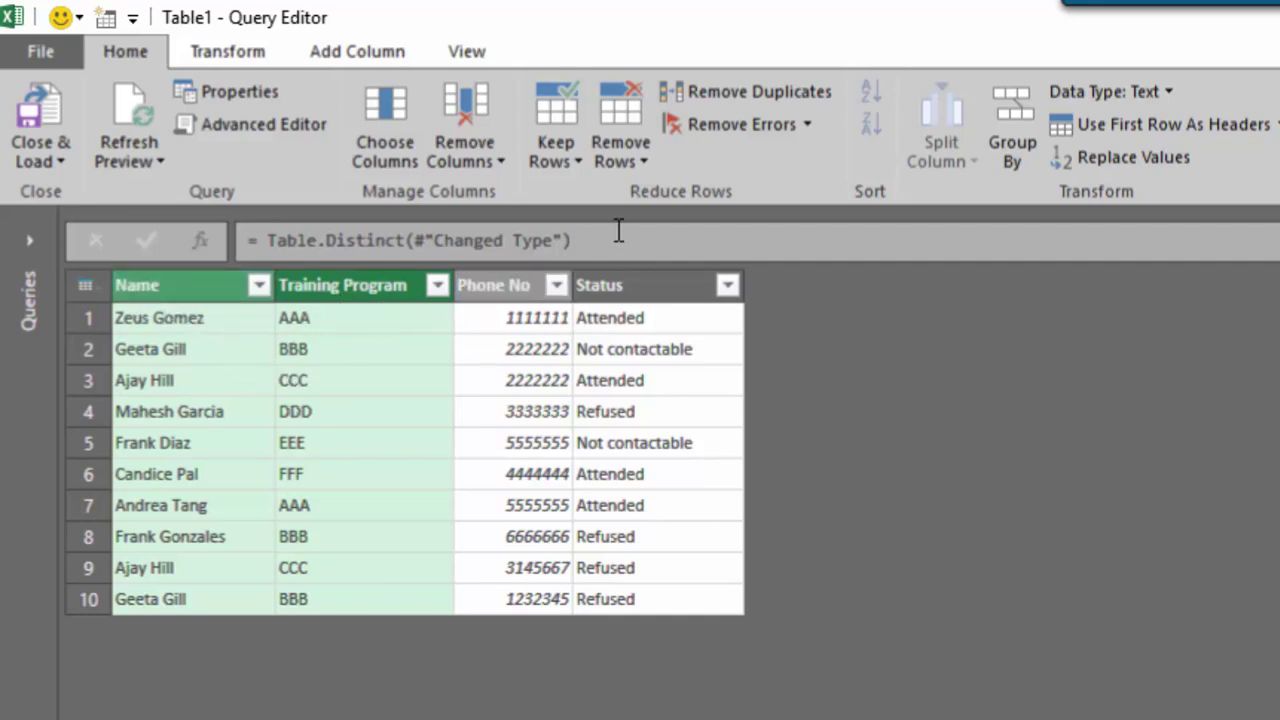
Remove duplicates on Name and Training Program, cutting Table1 to 8 rows
{"action": "left_click", "coordinate": [750, 93]}
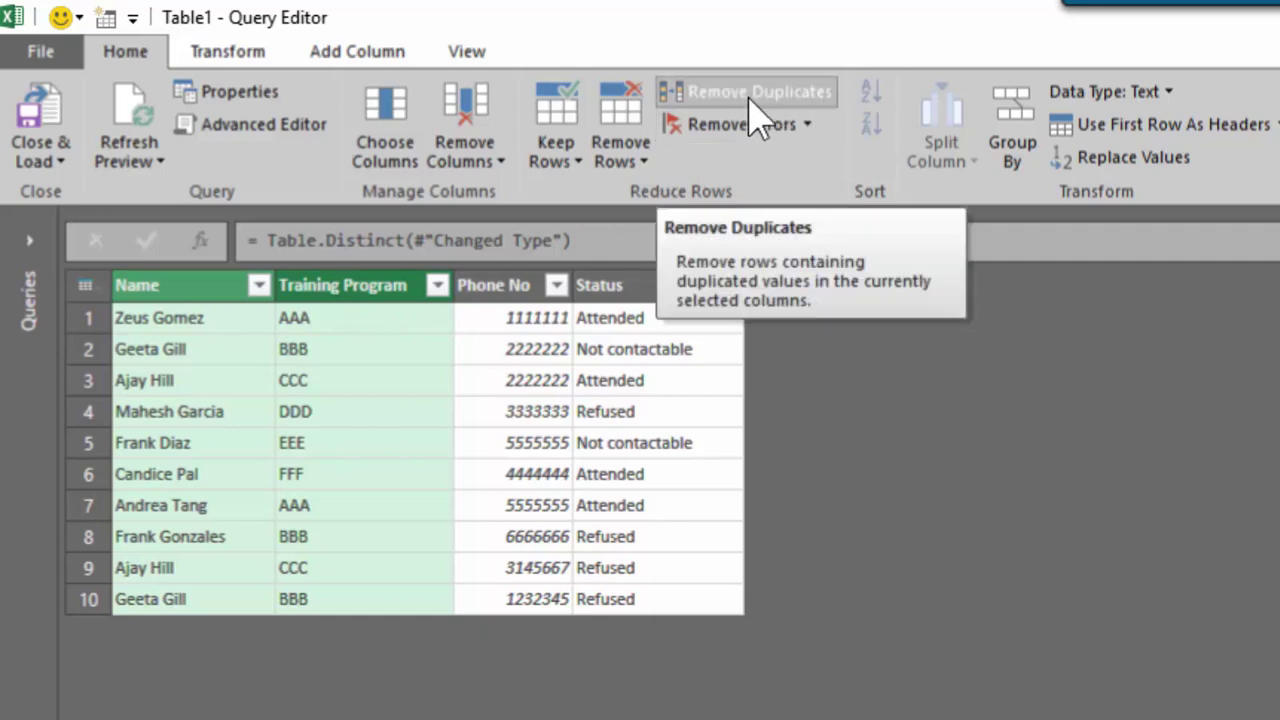
{"action": "left_click", "coordinate": [750, 94]}
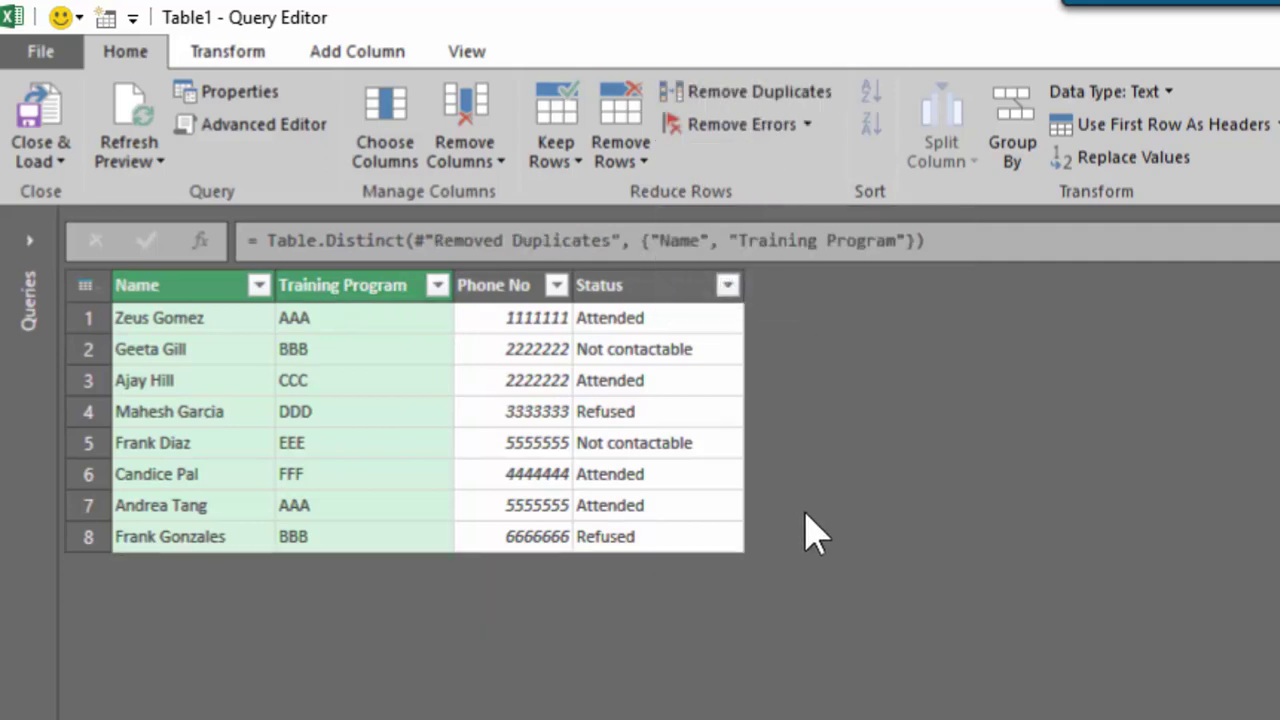